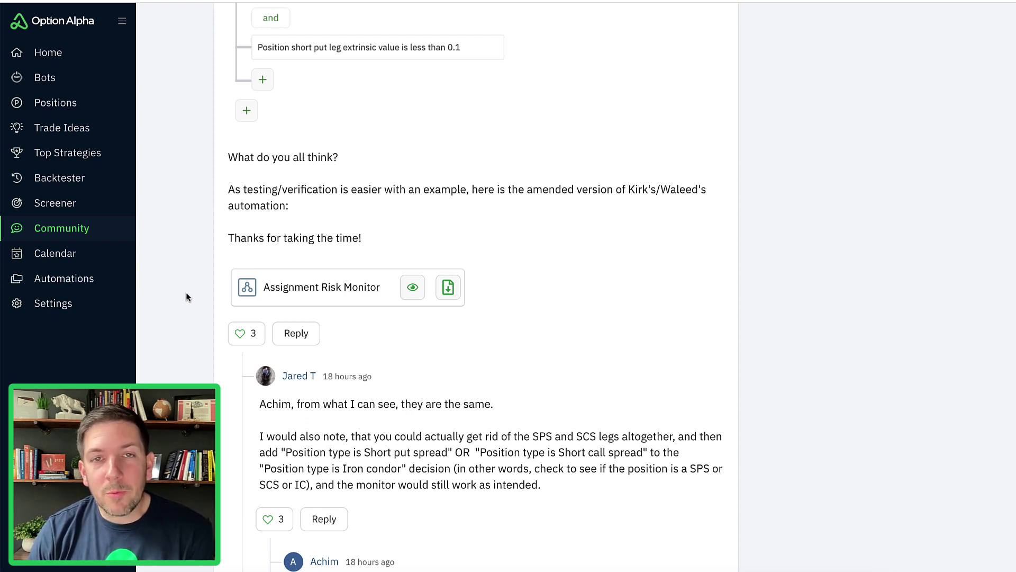
Scroll through the write-up and highlight the sentence introducing the proposed logic.
scroll(188, 298, down, 3)
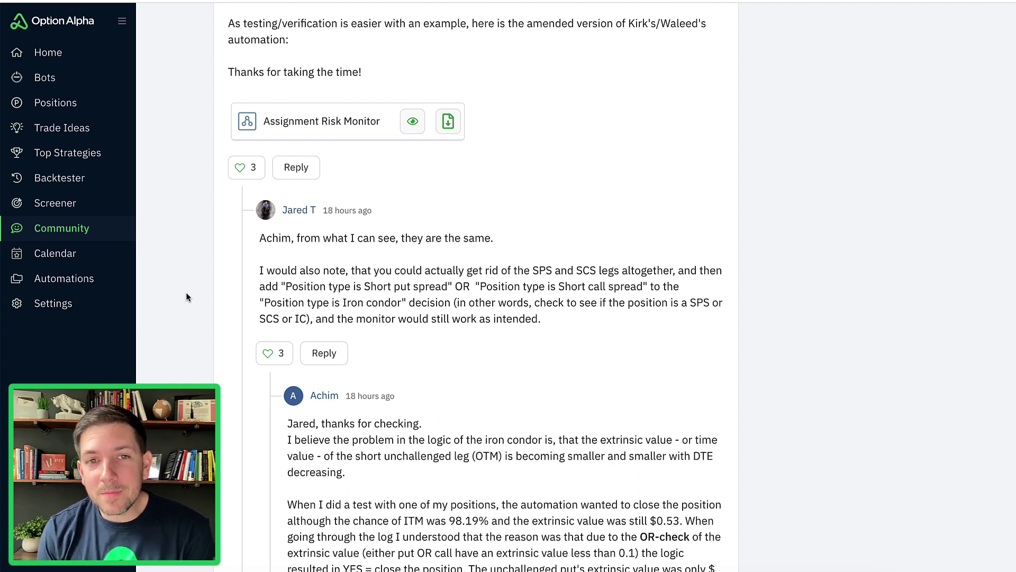
scroll(186, 296, up, 5)
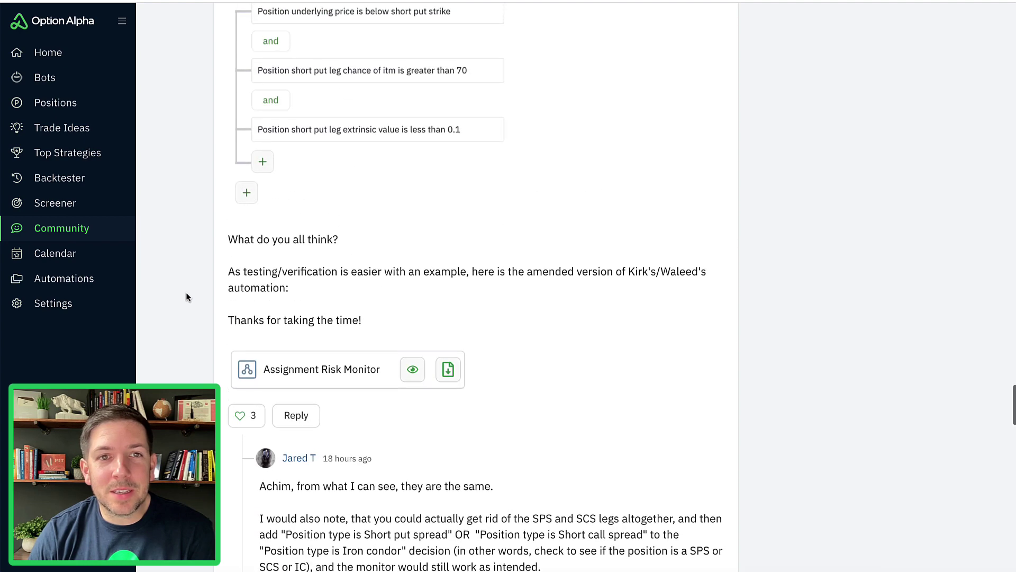
scroll(185, 296, up, 18)
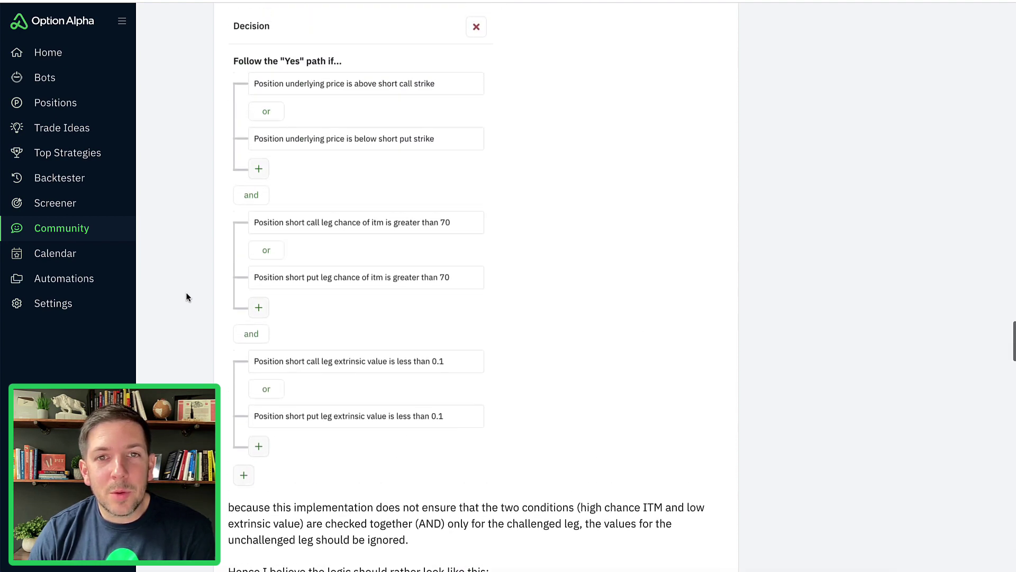
scroll(186, 297, up, 5)
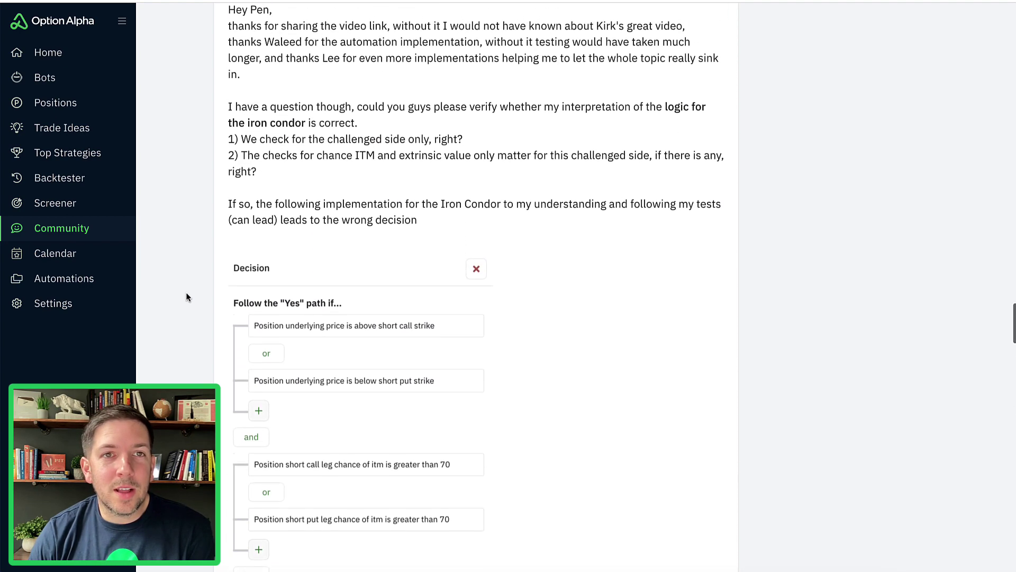
scroll(188, 297, up, 1)
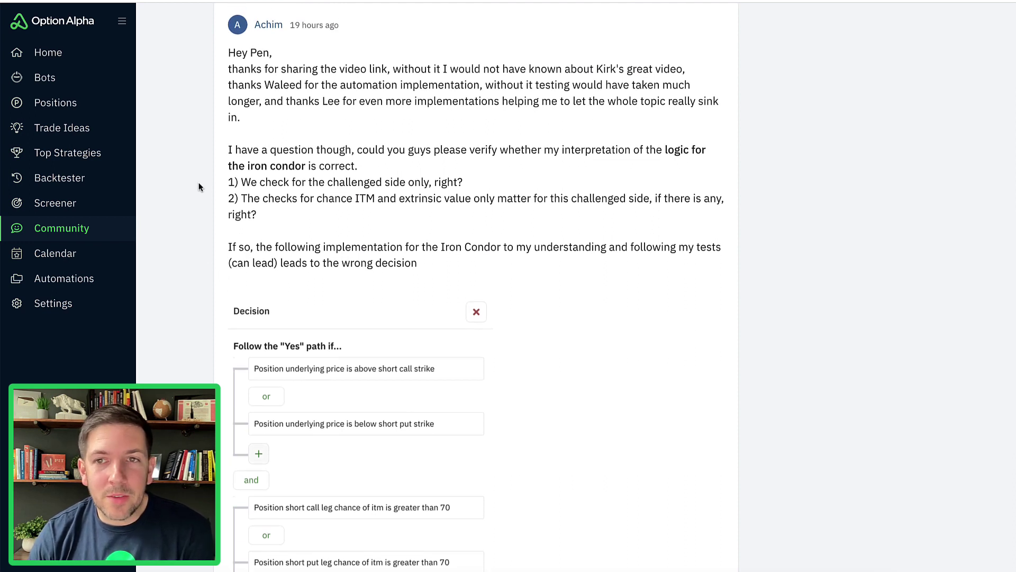
scroll(200, 187, down, 5)
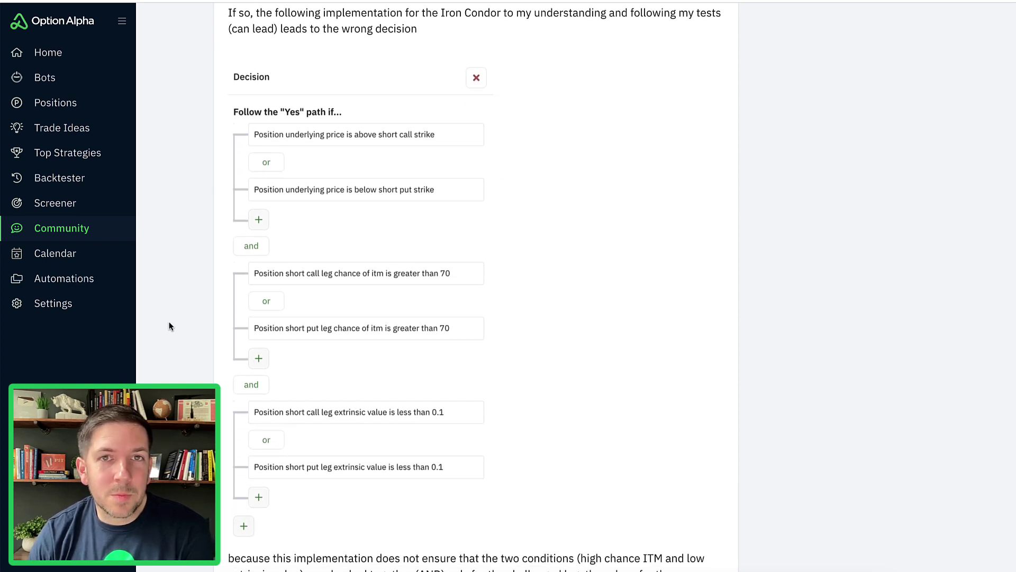
scroll(172, 321, down, 8)
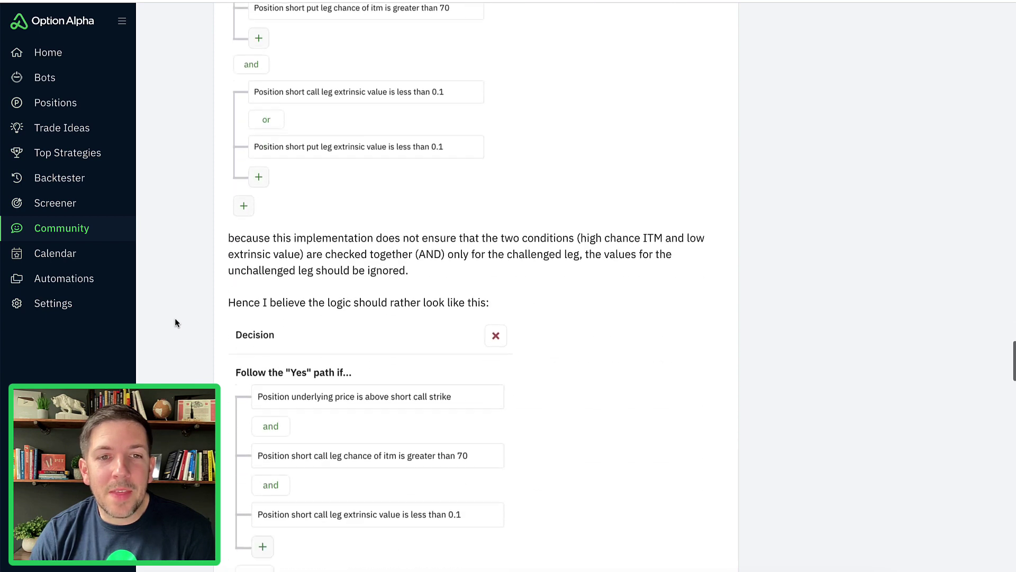
scroll(176, 322, down, 2)
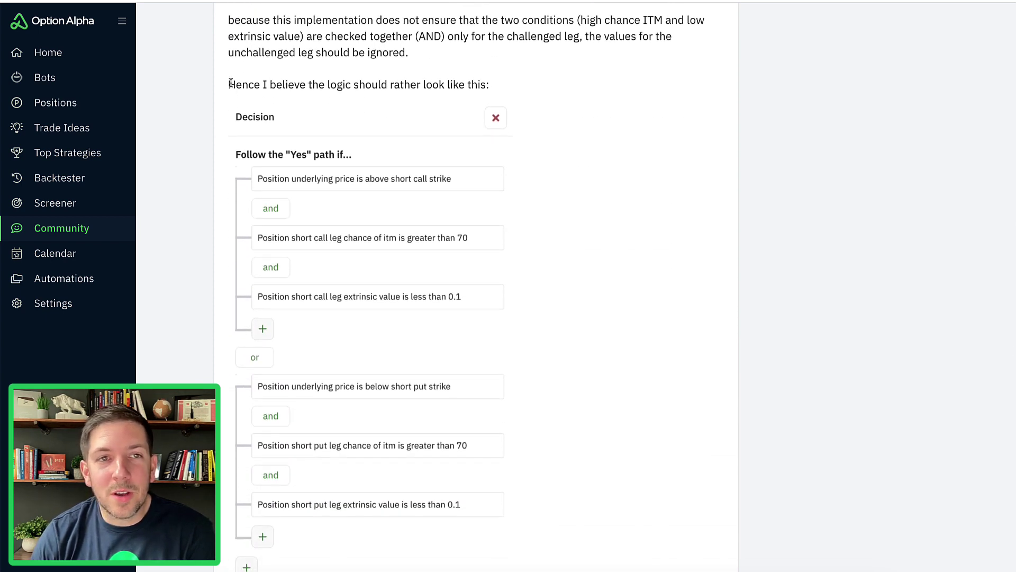
drag(230, 85, 501, 84)
click(170, 130)
scroll(170, 130, down, 1)
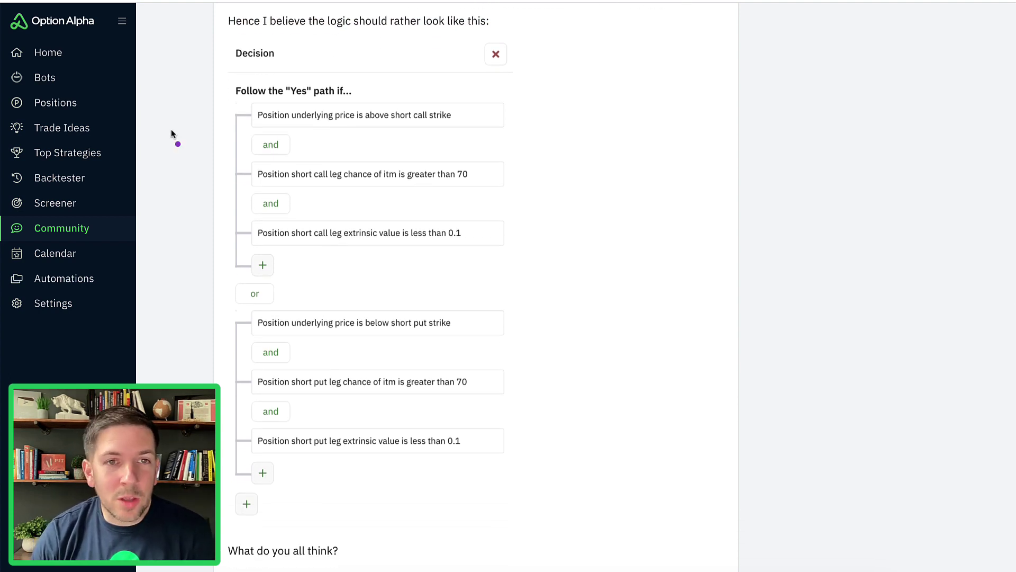
Bracket the short call and short put condition groups and underline their leg and strike terms.
mouse_move(272, 76)
mouse_down()
mouse_move(224, 102)
mouse_move(225, 262)
mouse_move(265, 270)
mouse_up()
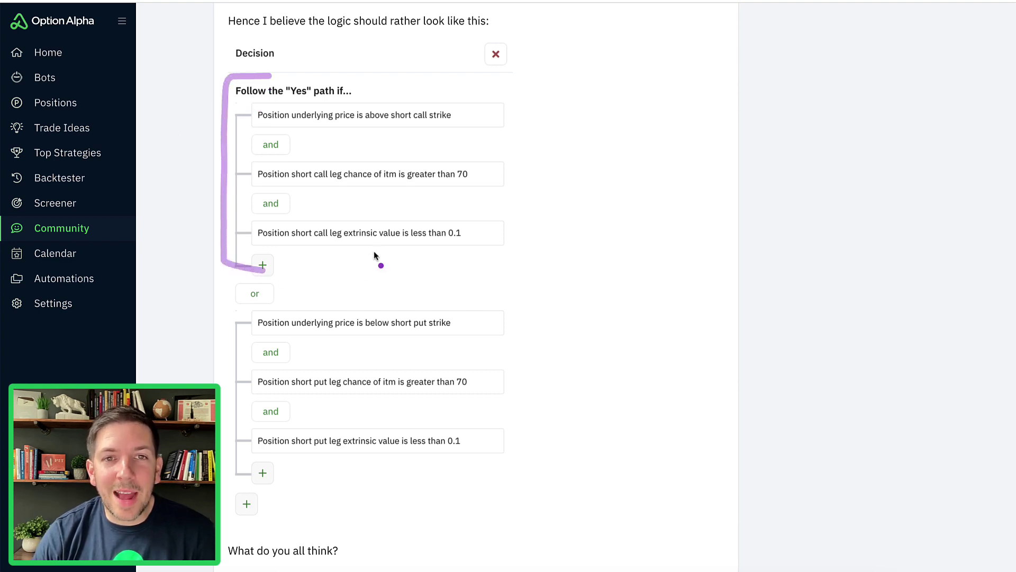
mouse_move(473, 78)
mouse_down()
mouse_move(496, 78)
mouse_move(526, 261)
mouse_up()
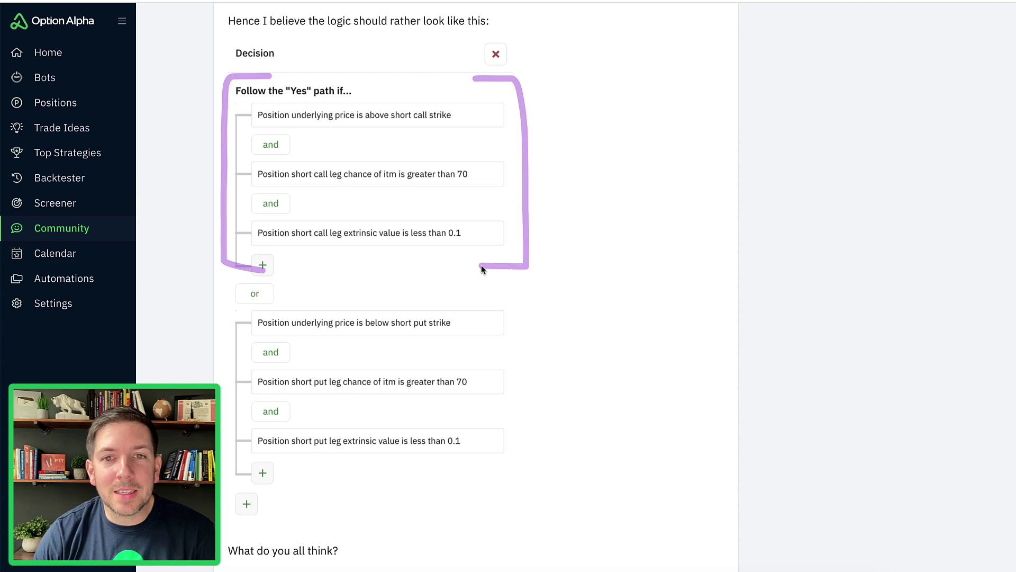
mouse_move(481, 296)
mouse_down()
mouse_move(523, 301)
mouse_move(503, 475)
mouse_move(484, 475)
mouse_up()
mouse_move(274, 298)
mouse_down()
mouse_move(259, 296)
mouse_move(235, 470)
mouse_move(297, 495)
mouse_up()
drag(329, 395, 333, 395)
drag(309, 451, 330, 452)
drag(394, 335, 445, 337)
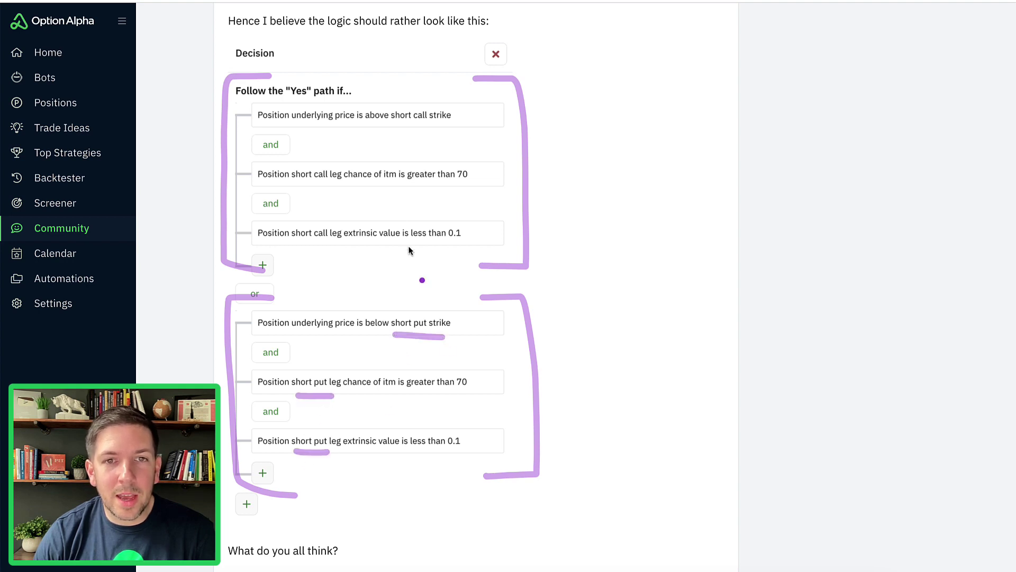
drag(296, 184, 317, 183)
drag(297, 246, 346, 243)
drag(390, 127, 433, 127)
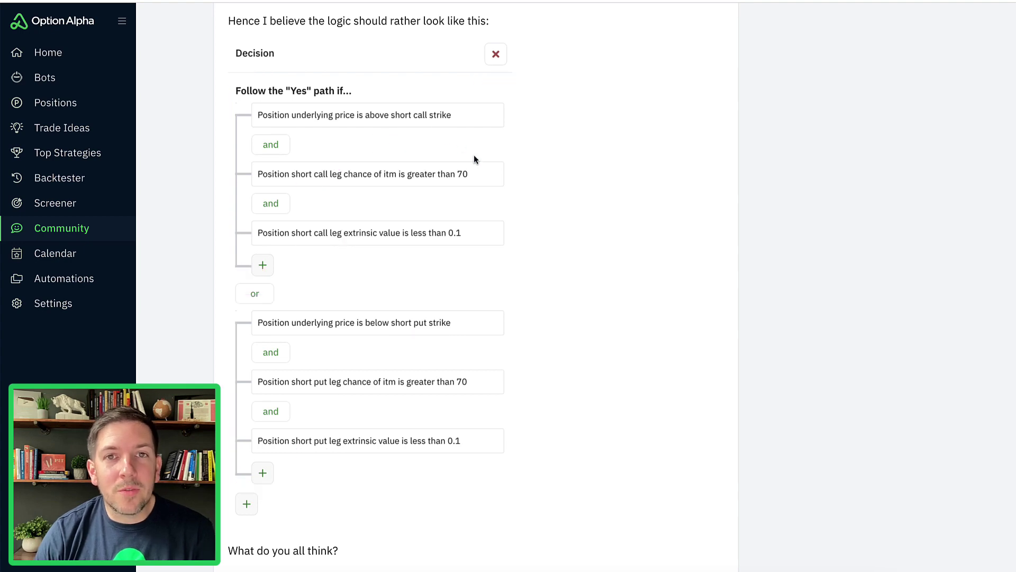
scroll(474, 156, up, 10)
scroll(474, 156, down, 2)
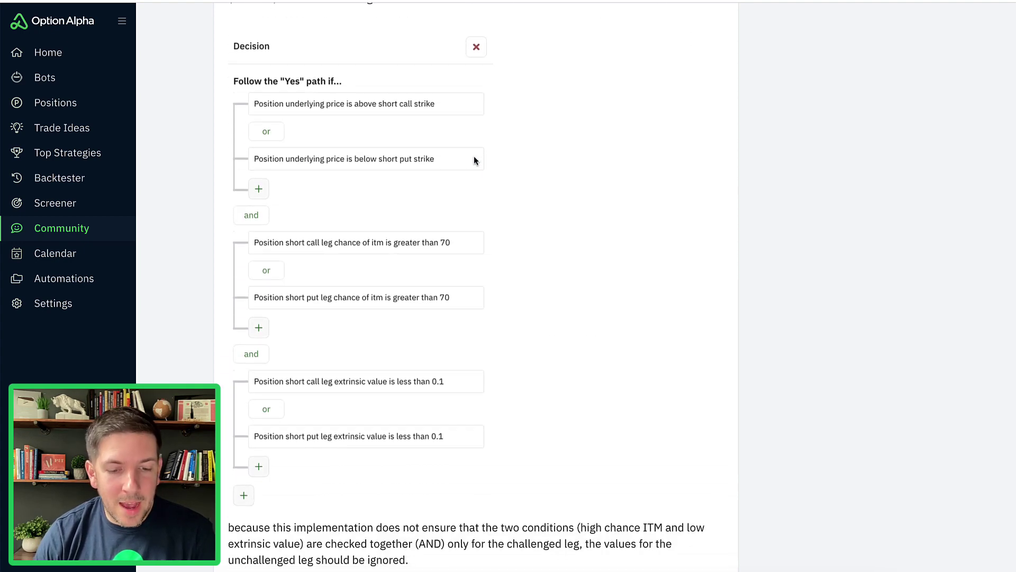
Annotate the strike and ITM conditions, sketch a price path above the strike labelled 'call', then clear it.
key(ctrl+shift+a)
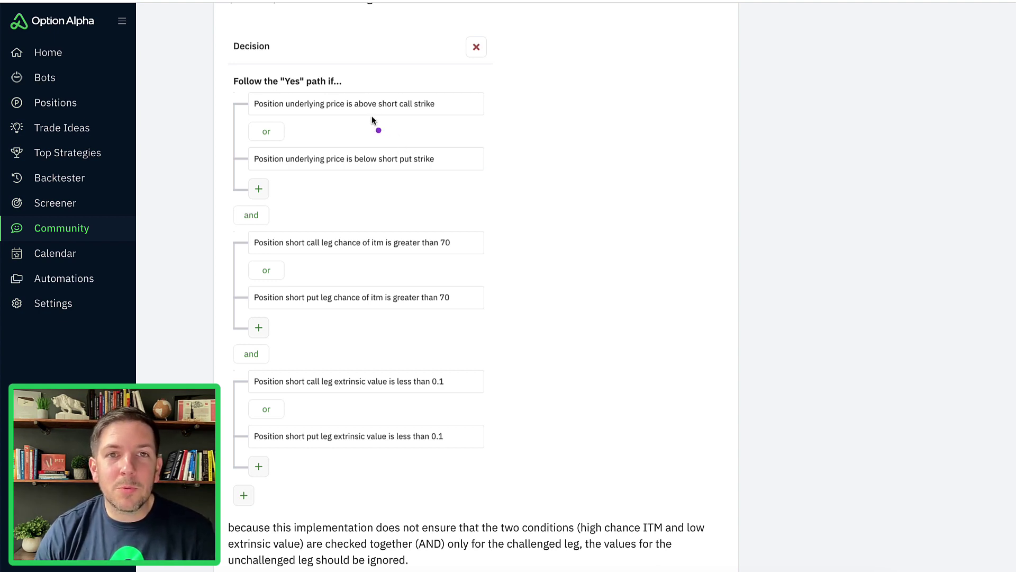
drag(364, 115, 423, 115)
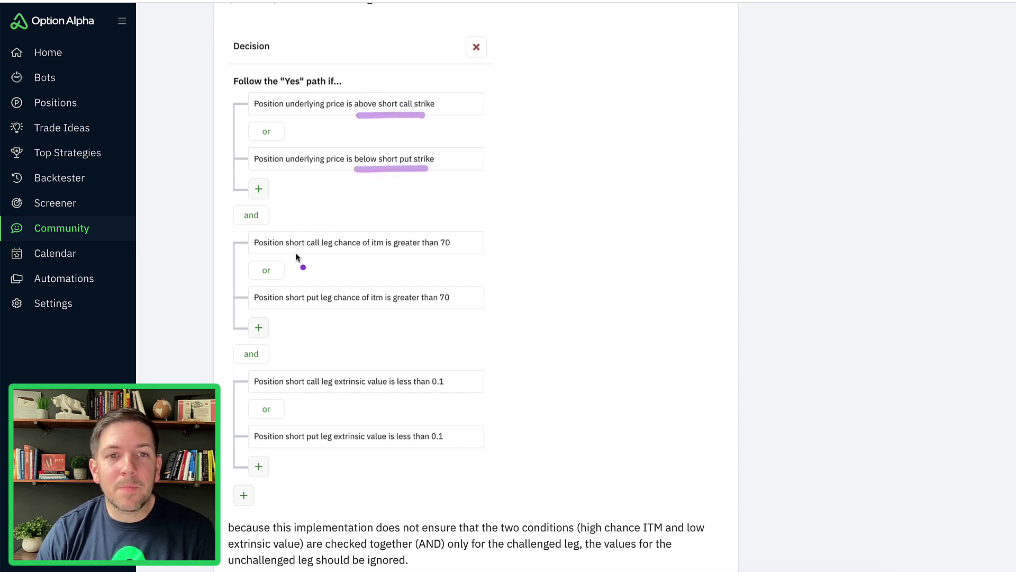
drag(294, 254, 334, 255)
drag(291, 307, 341, 311)
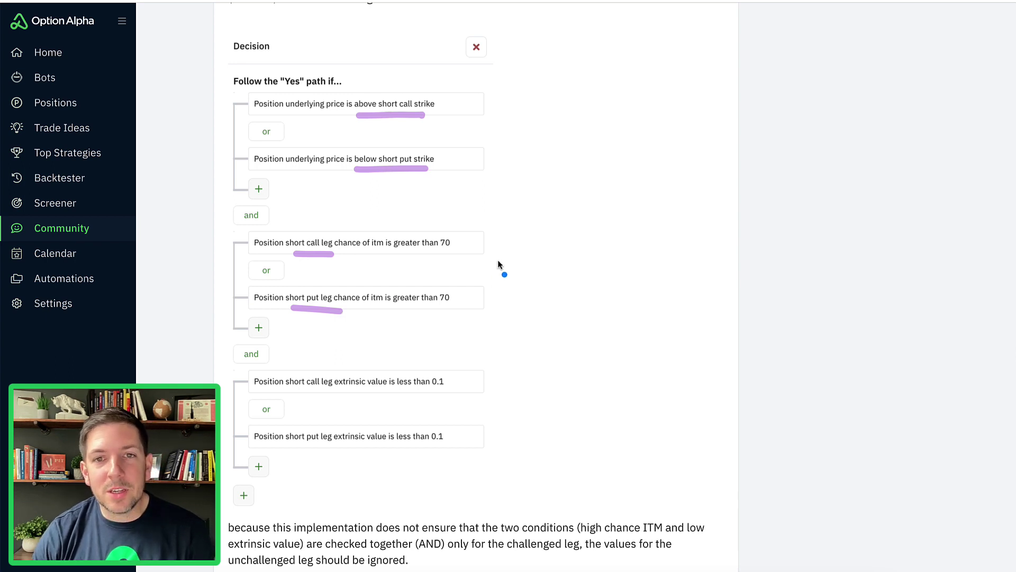
mouse_move(536, 290)
mouse_down()
mouse_move(578, 291)
mouse_move(597, 196)
mouse_move(678, 186)
mouse_move(694, 263)
mouse_move(776, 286)
mouse_up()
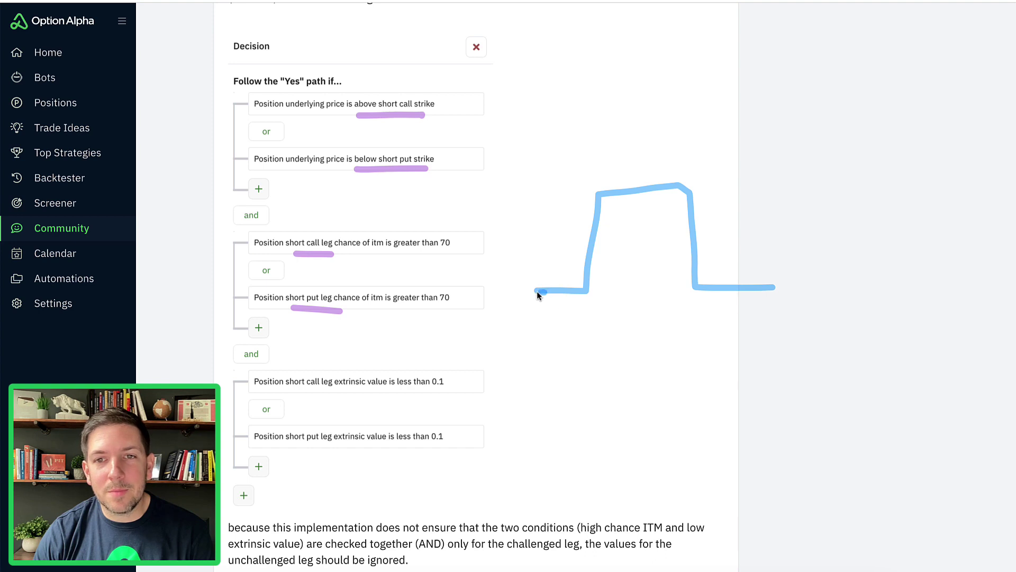
drag(535, 291, 523, 292)
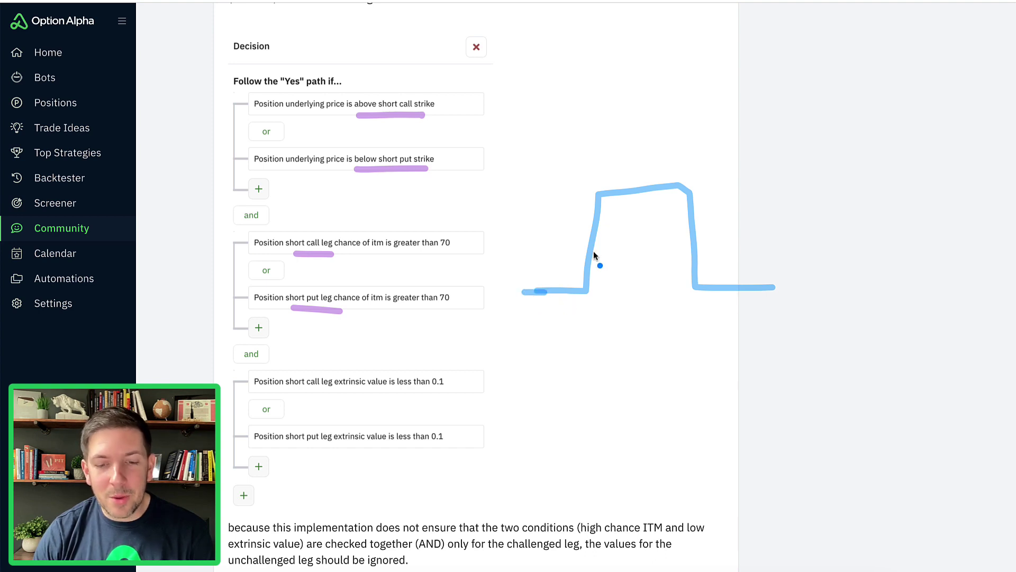
mouse_move(637, 162)
mouse_down()
mouse_move(718, 167)
mouse_move(726, 183)
mouse_up()
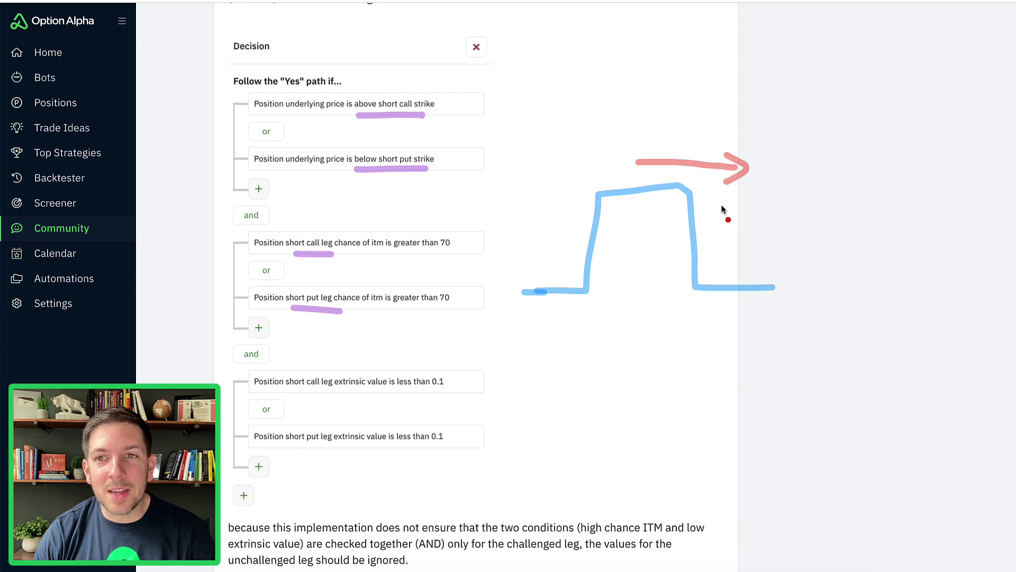
drag(762, 193, 765, 218)
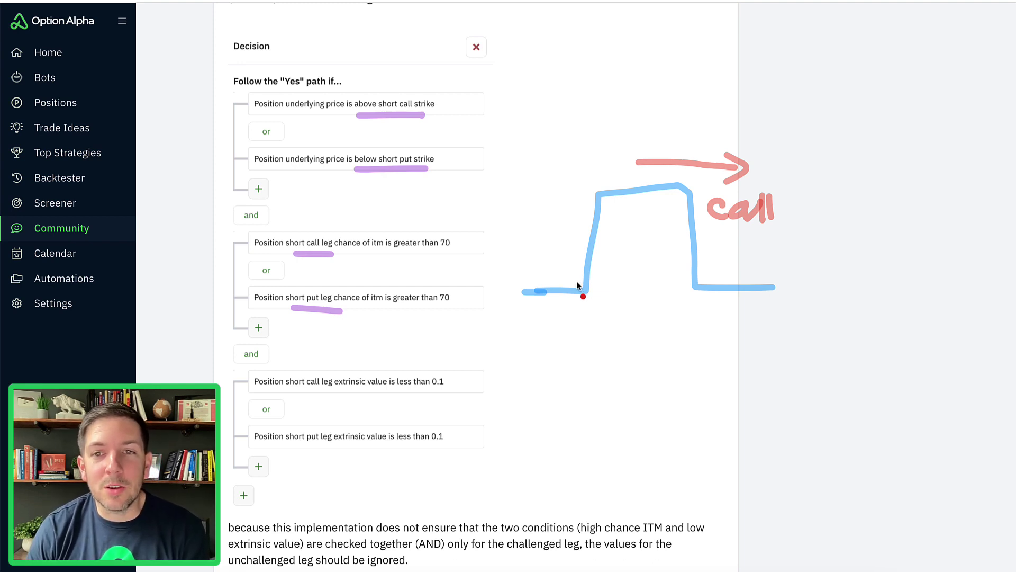
key(Escape)
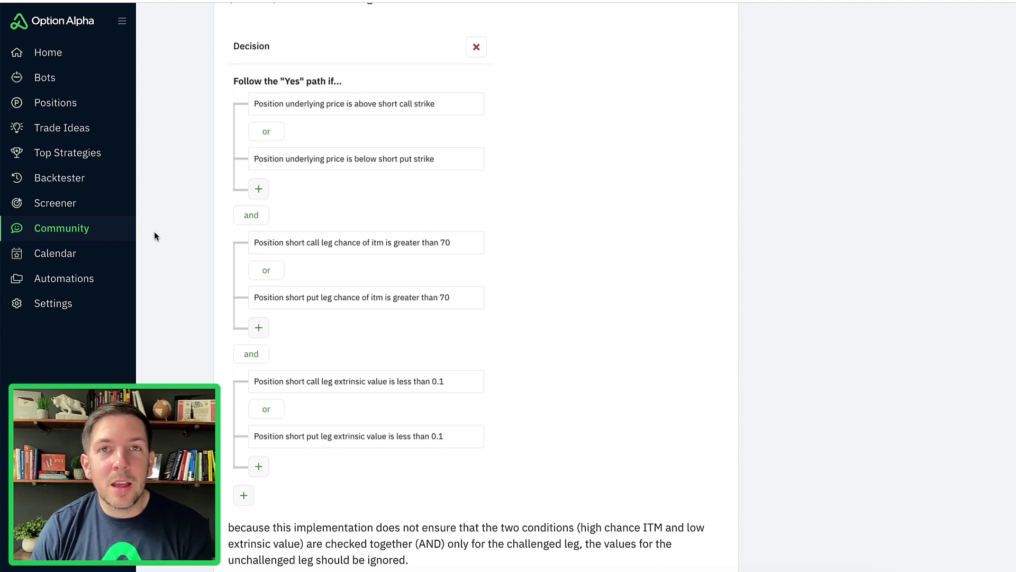
In the automation library, collapse Covered Calls and Hexabot, then rename EV Scanners to 'EV Portfolio'.
click(105, 281)
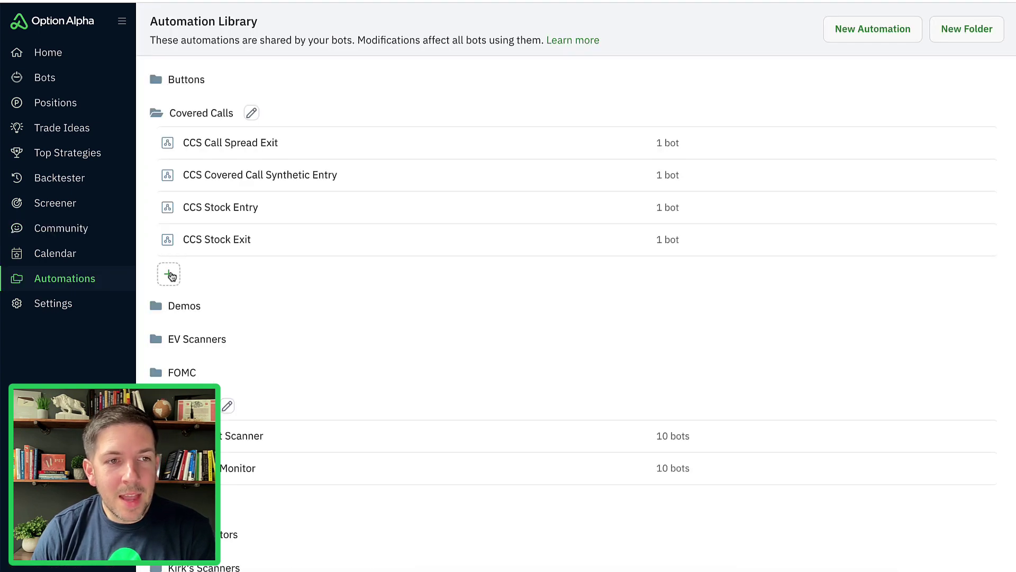
click(216, 113)
click(201, 248)
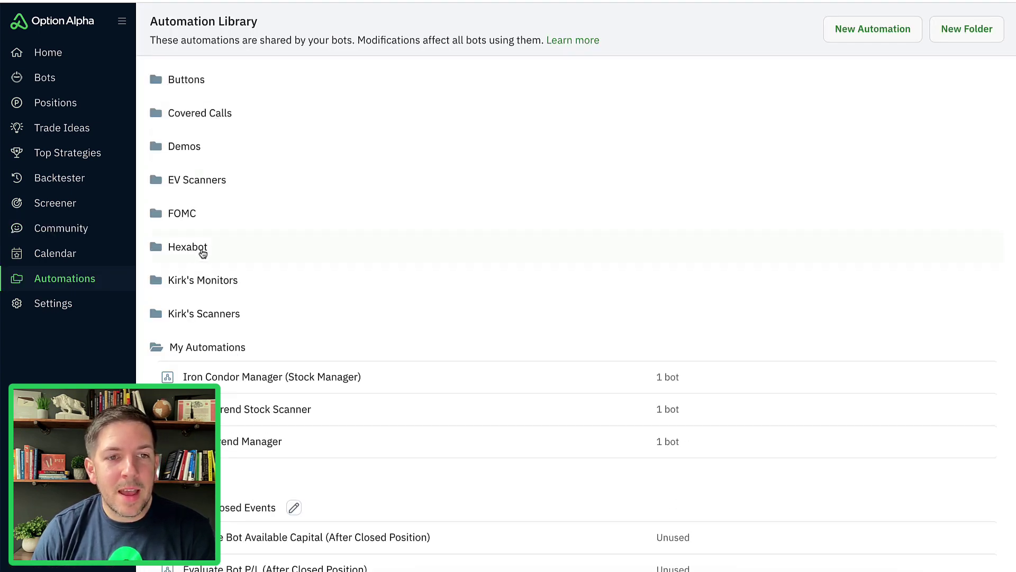
click(188, 181)
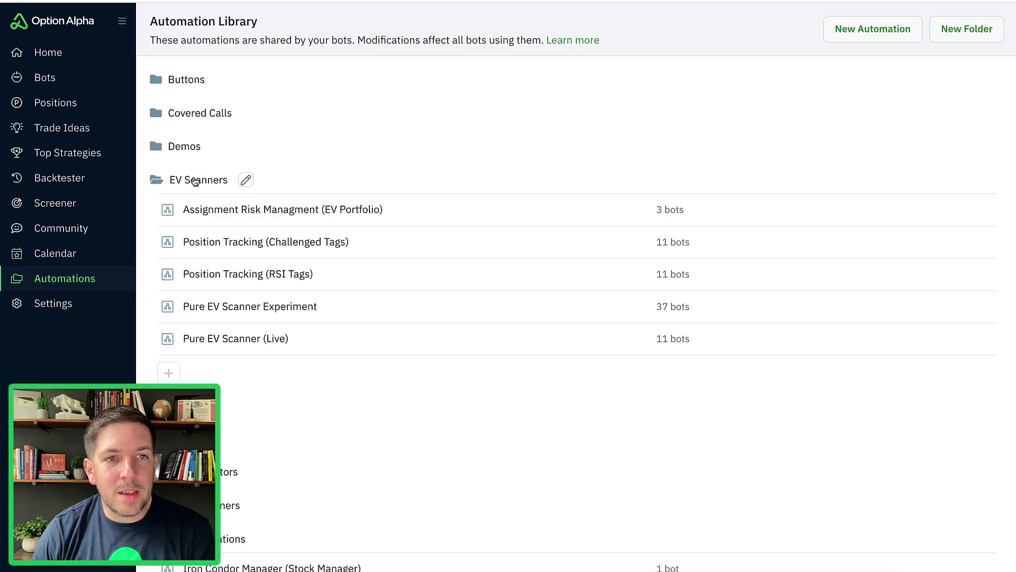
click(244, 181)
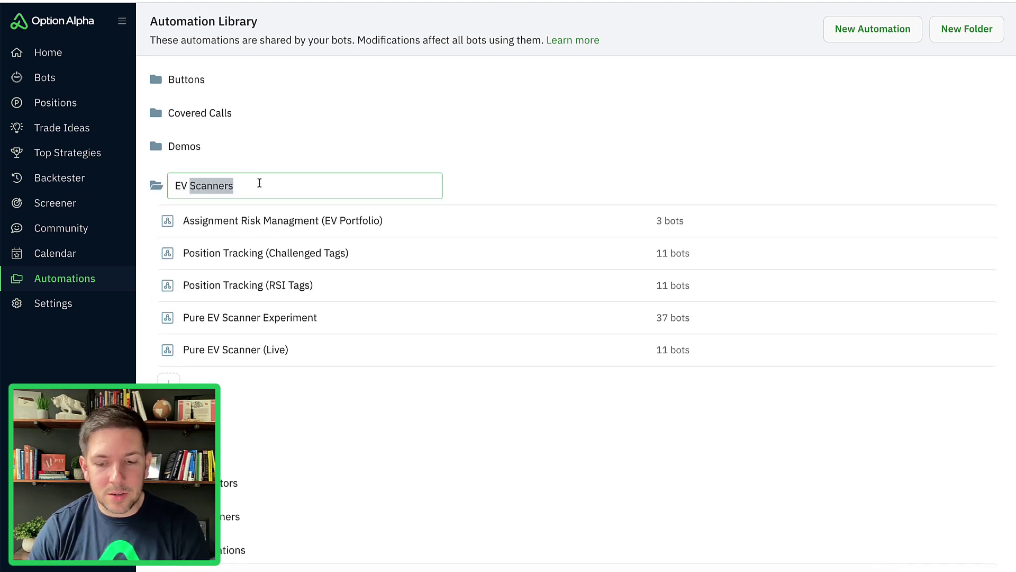
text(EV Pro)
text(orftoli)
key(BackSpace)
key(BackSpace)
text(tfolio)
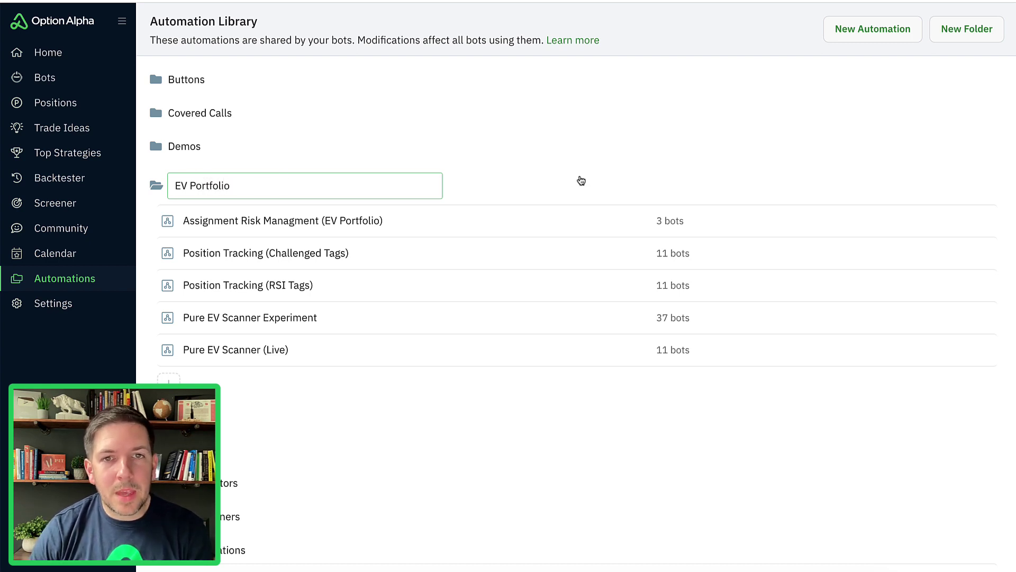
key(Return)
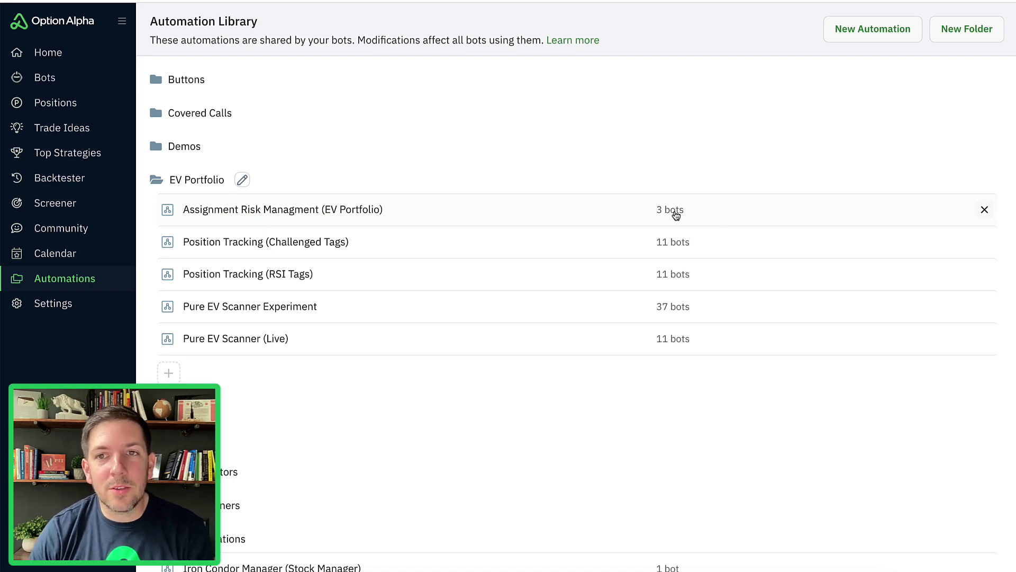
Open Assignment Risk Managment, fold the short put and short call branches, and open the iron condor conditions.
click(344, 212)
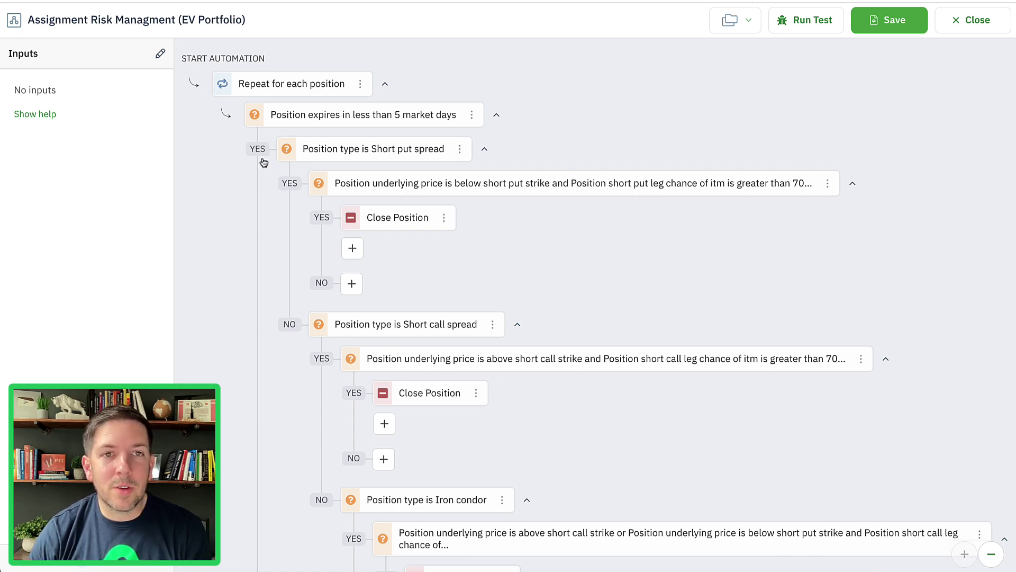
click(286, 324)
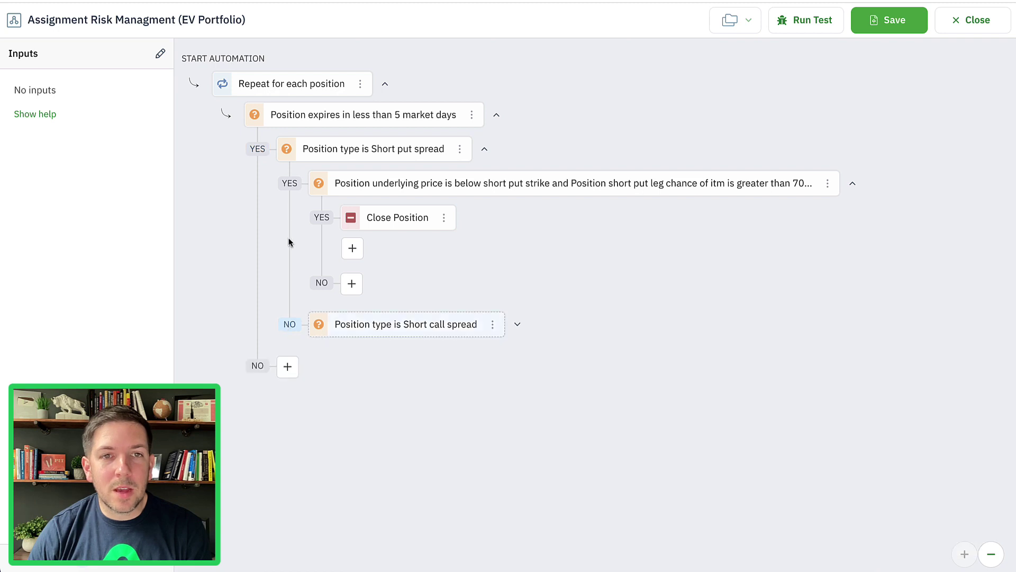
click(294, 327)
click(293, 183)
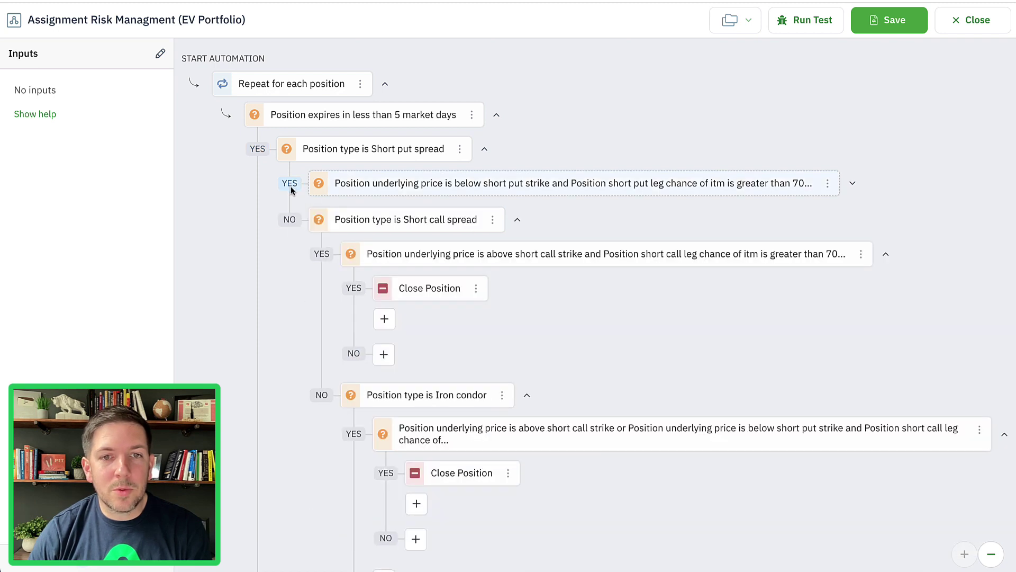
click(324, 259)
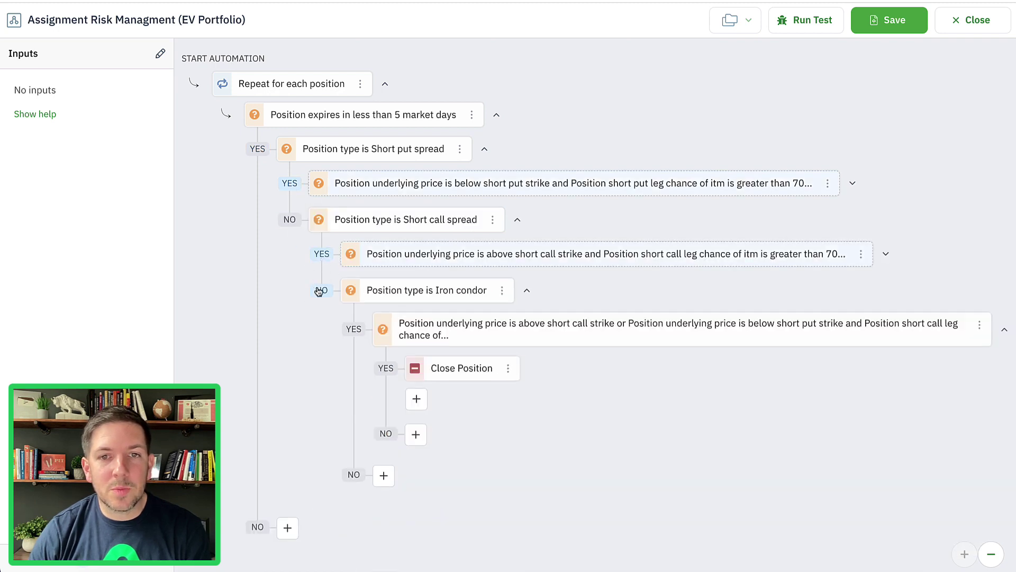
scroll(318, 291, down, 1)
click(598, 311)
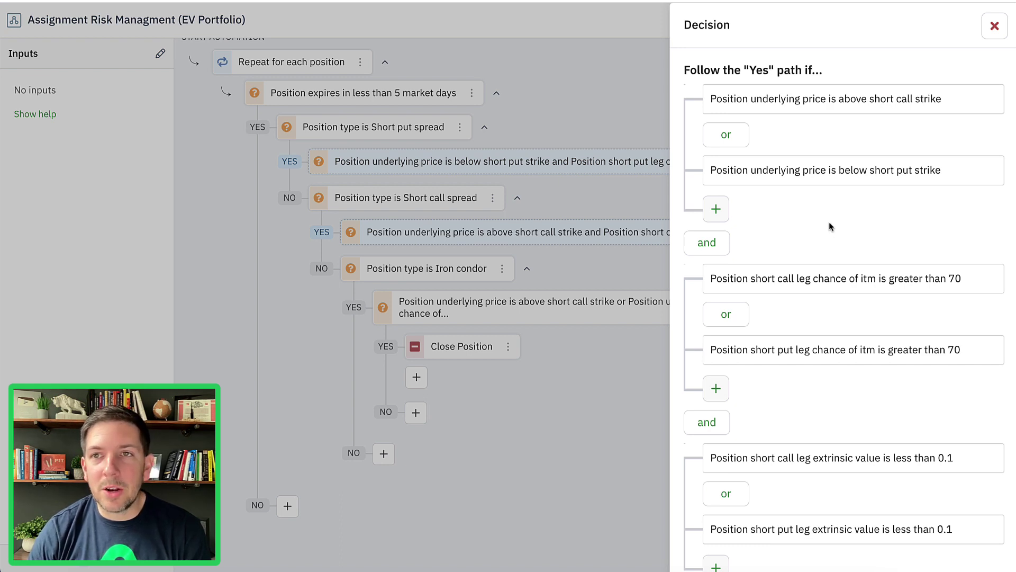
Delete the 'below short put strike' row and add 'short call chance of itm greater than 70'.
click(989, 170)
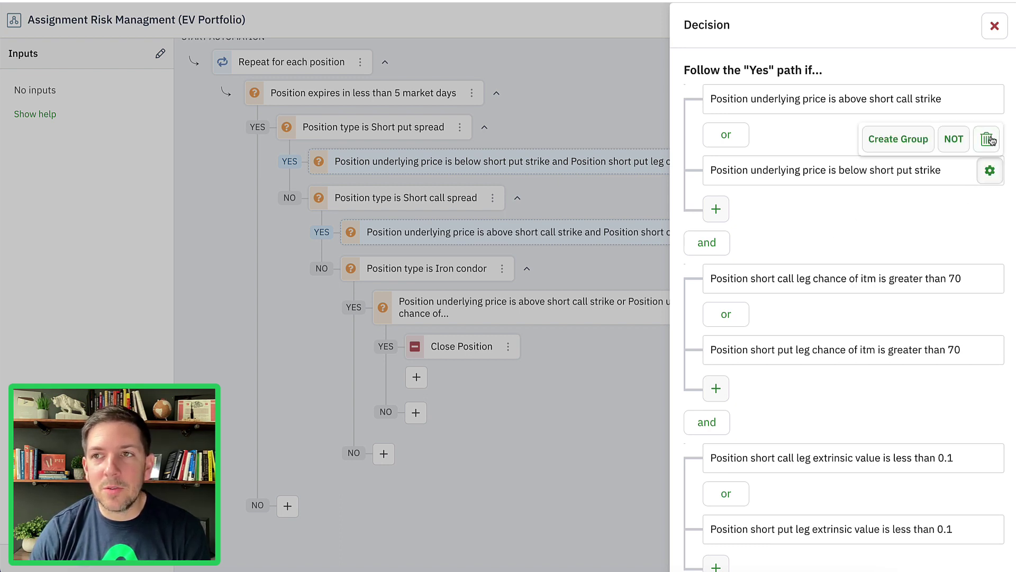
click(986, 140)
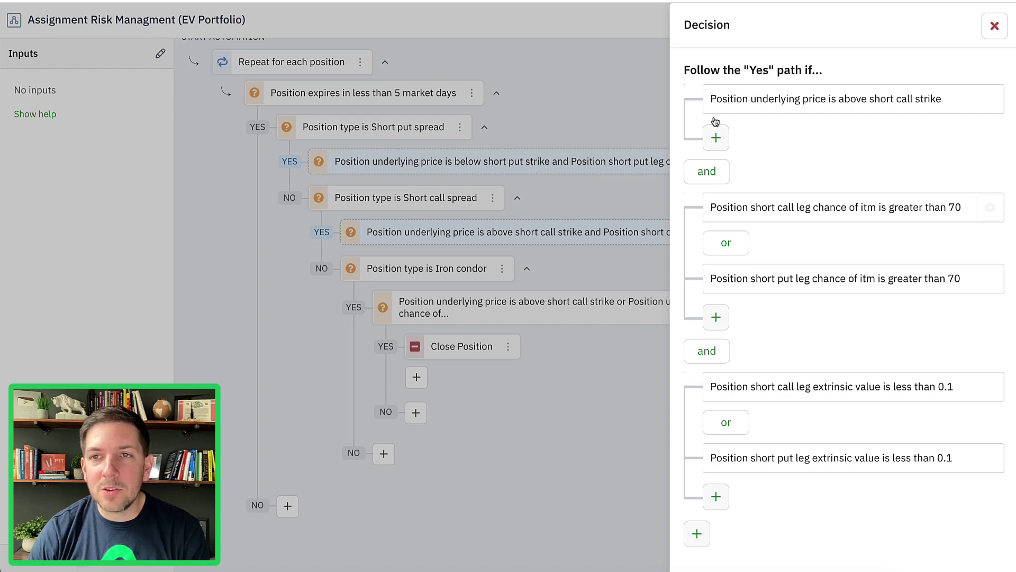
click(716, 139)
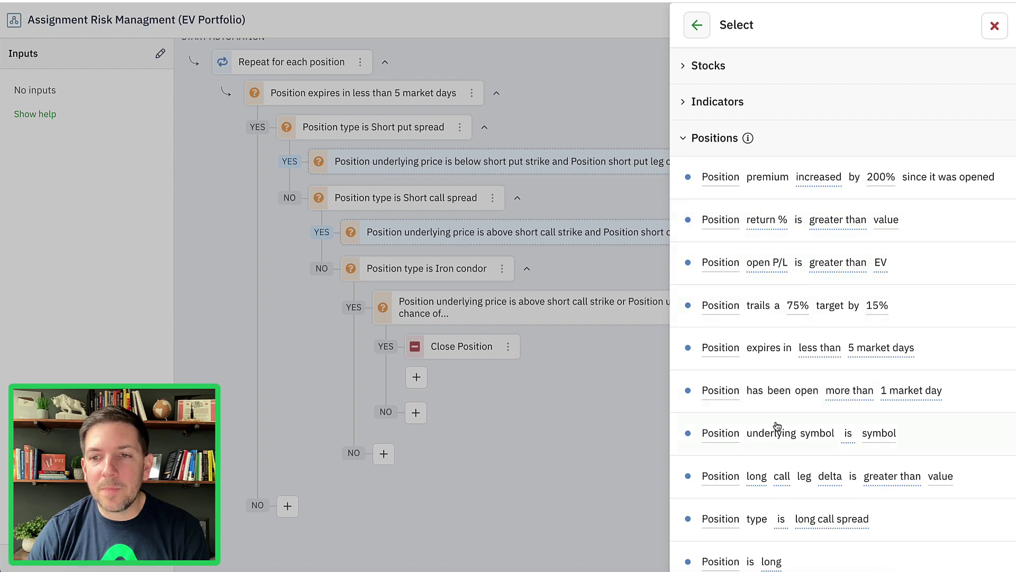
click(787, 464)
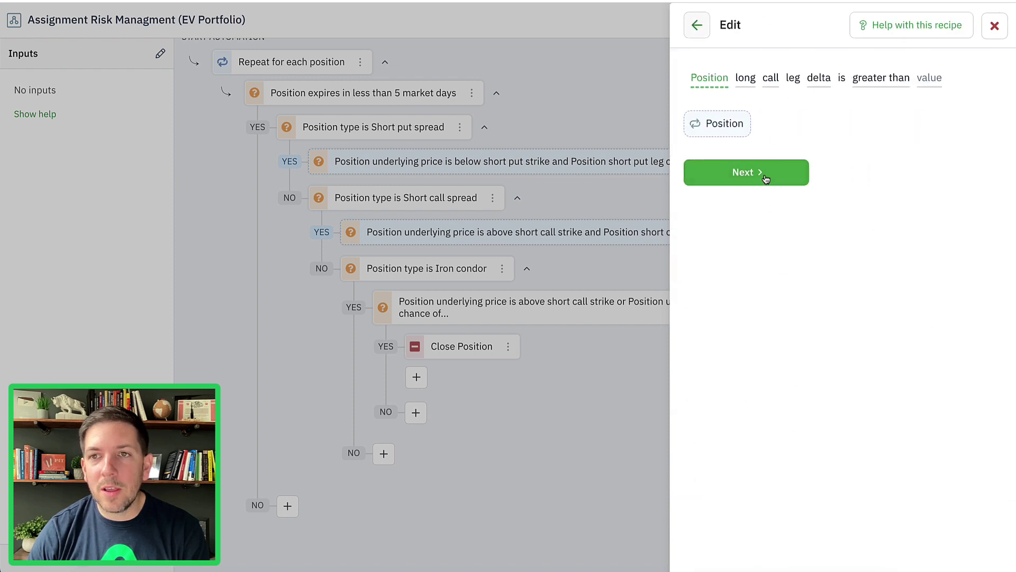
click(766, 179)
click(772, 127)
click(776, 184)
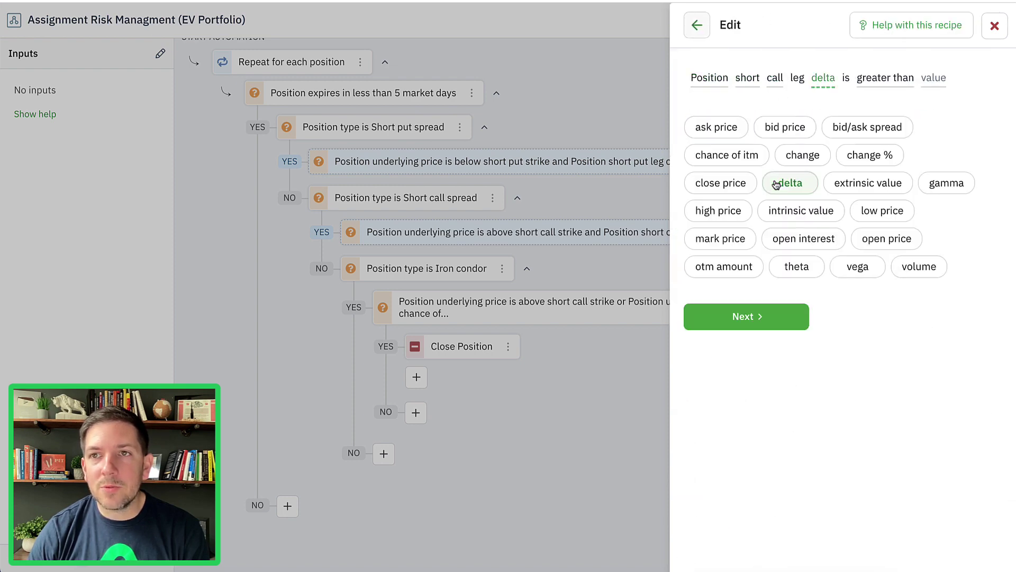
click(731, 158)
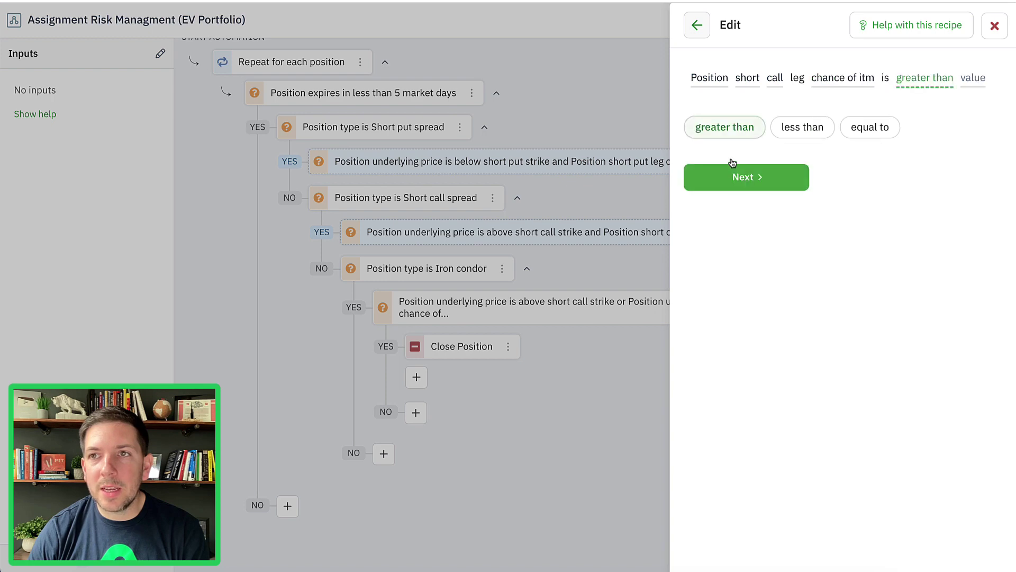
click(735, 180)
click(697, 127)
text(70)
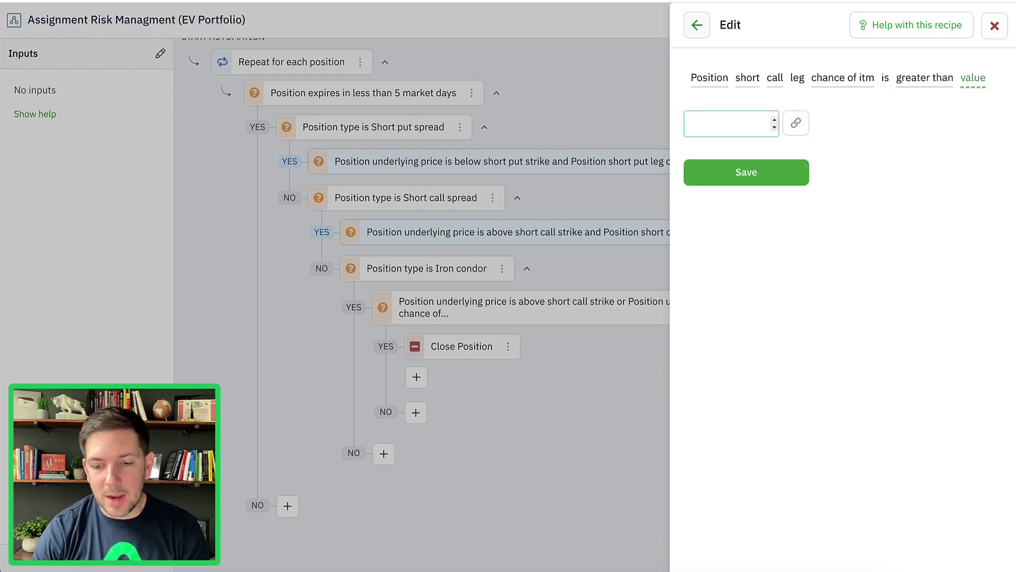
click(755, 172)
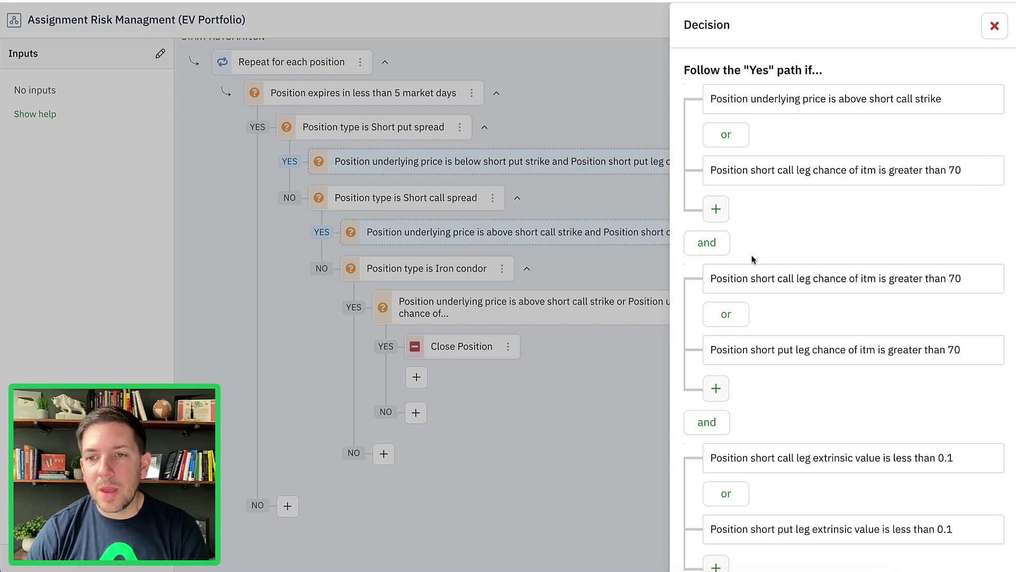
Add 'short call extrinsic value less than 0.10' to the first group.
click(716, 211)
click(809, 485)
click(766, 178)
click(773, 127)
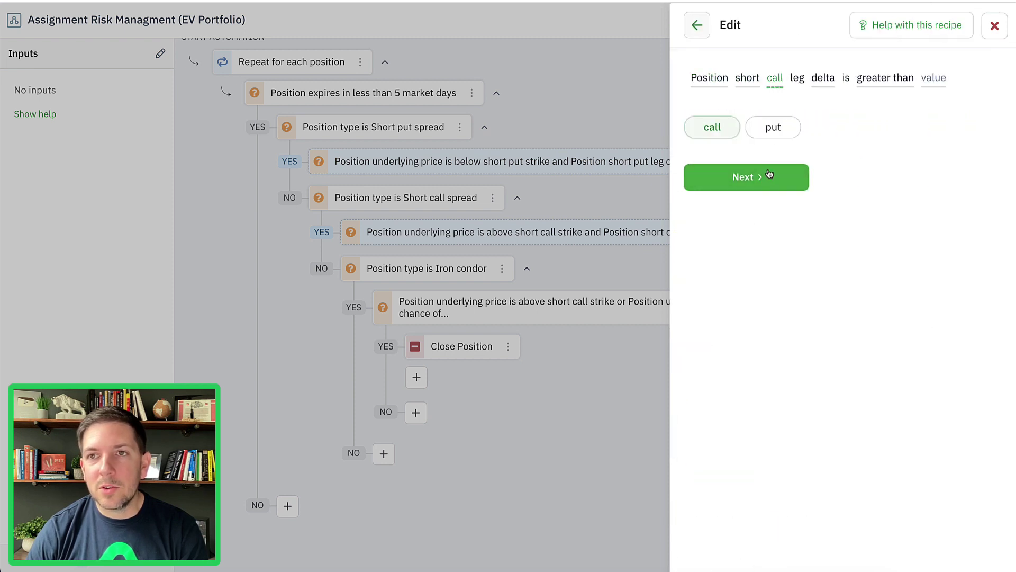
click(768, 175)
click(846, 186)
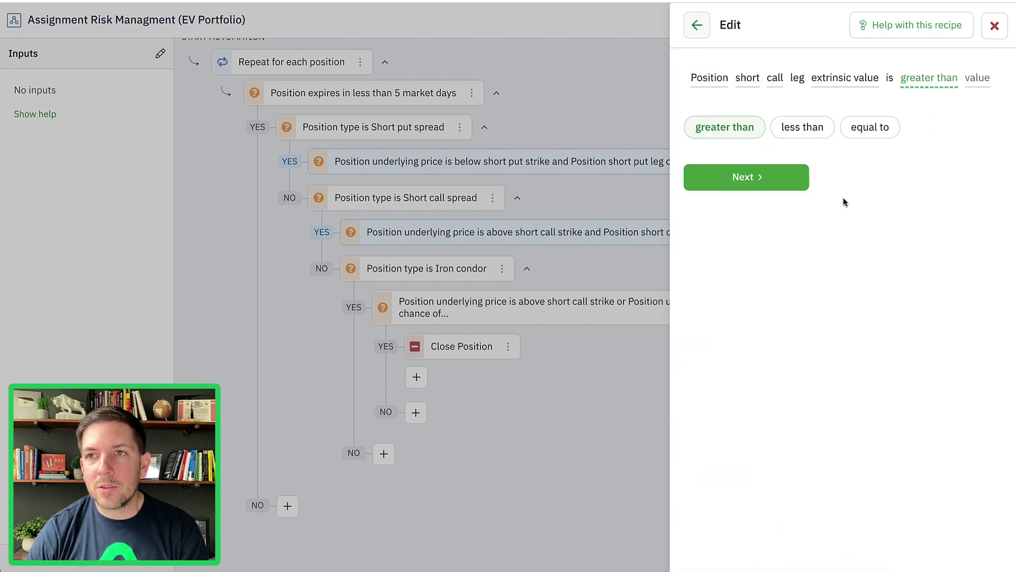
click(805, 134)
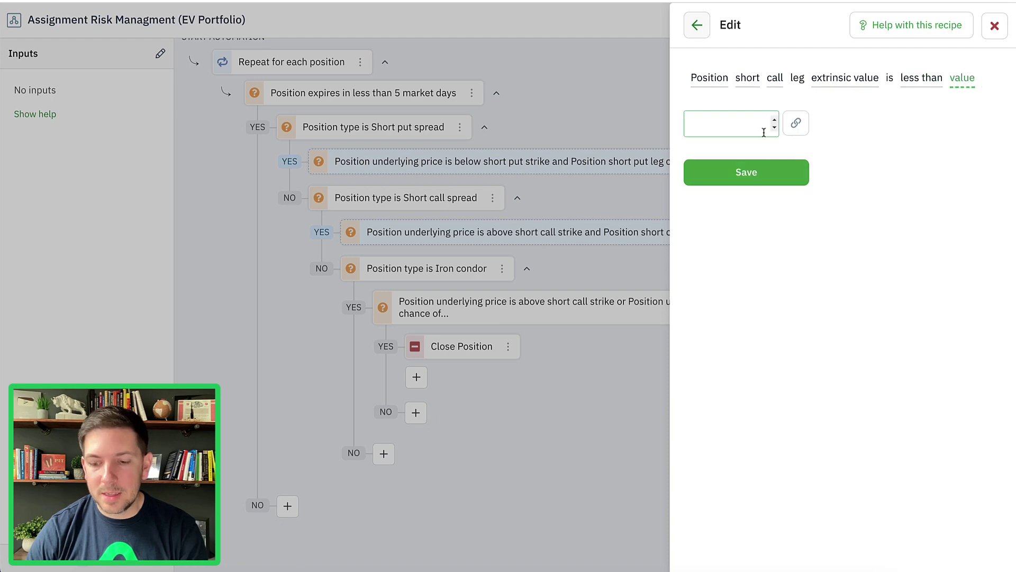
text(.10)
click(757, 172)
scroll(834, 284, down, 3)
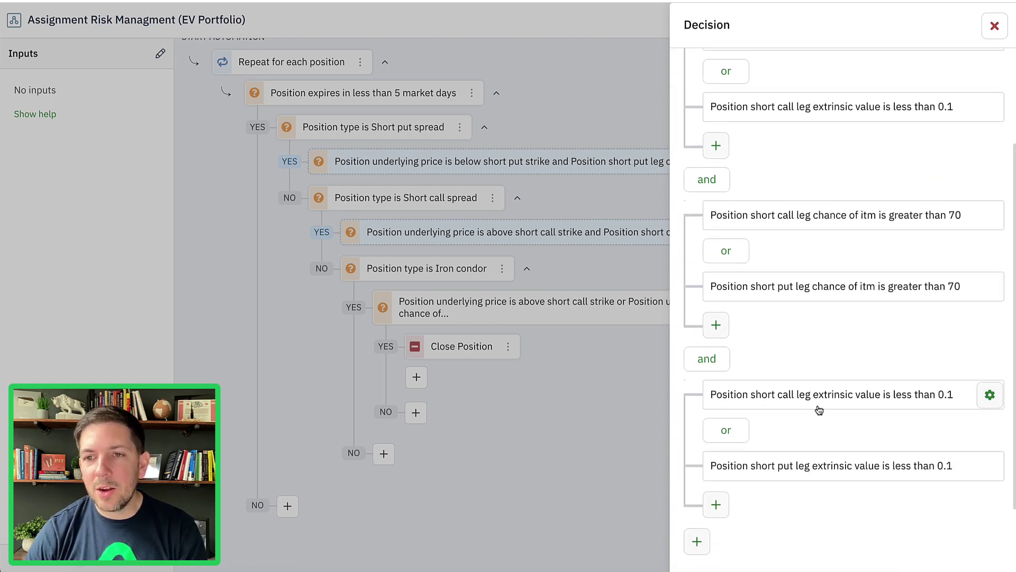
scroll(820, 409, up, 3)
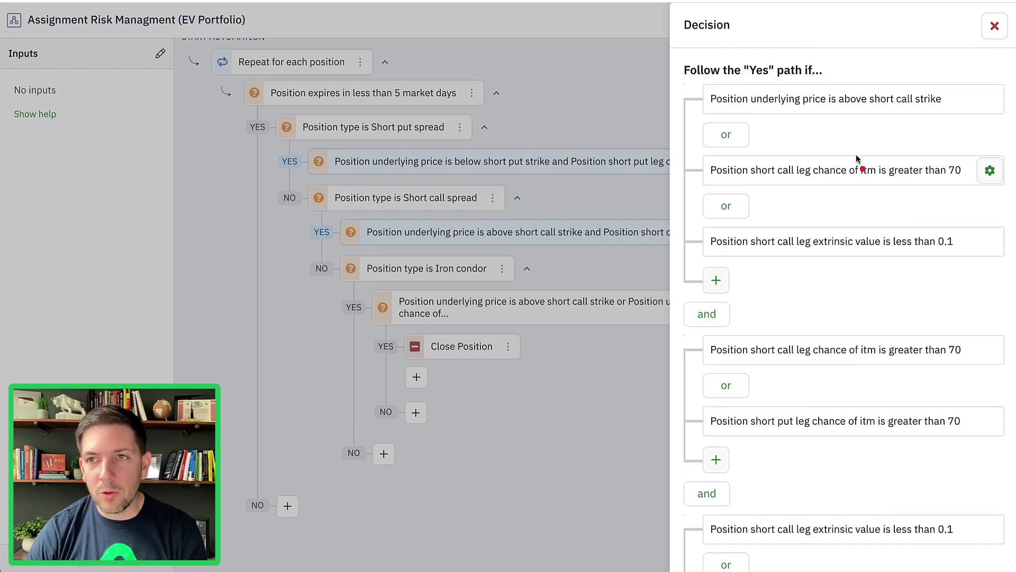
mouse_move(849, 63)
mouse_down()
mouse_move(723, 62)
mouse_move(682, 132)
mouse_move(684, 282)
mouse_move(830, 290)
mouse_up()
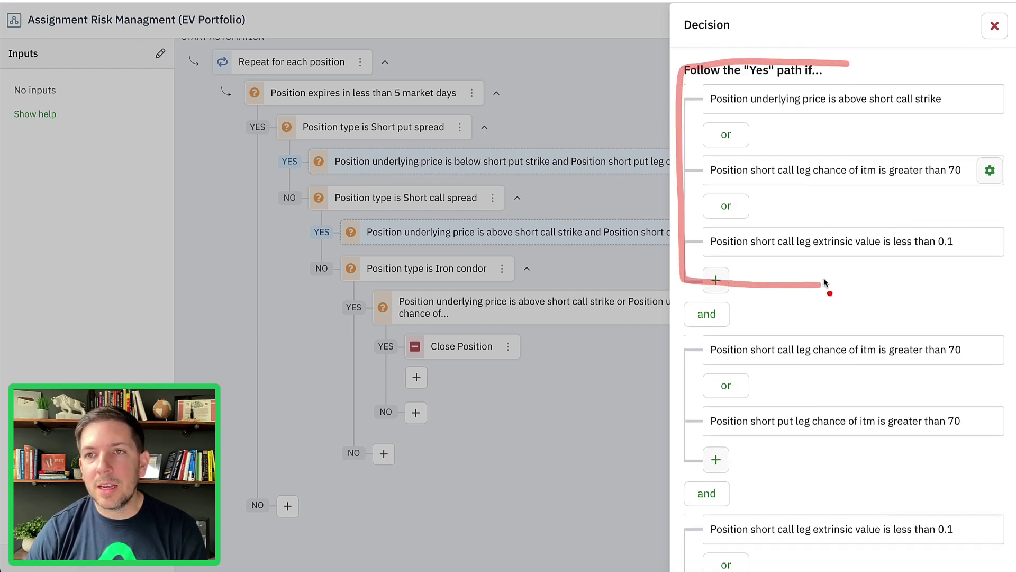
AND the short call conditions, OR the groups, and delete the stray short put and duplicate extrinsic conditions.
click(744, 139)
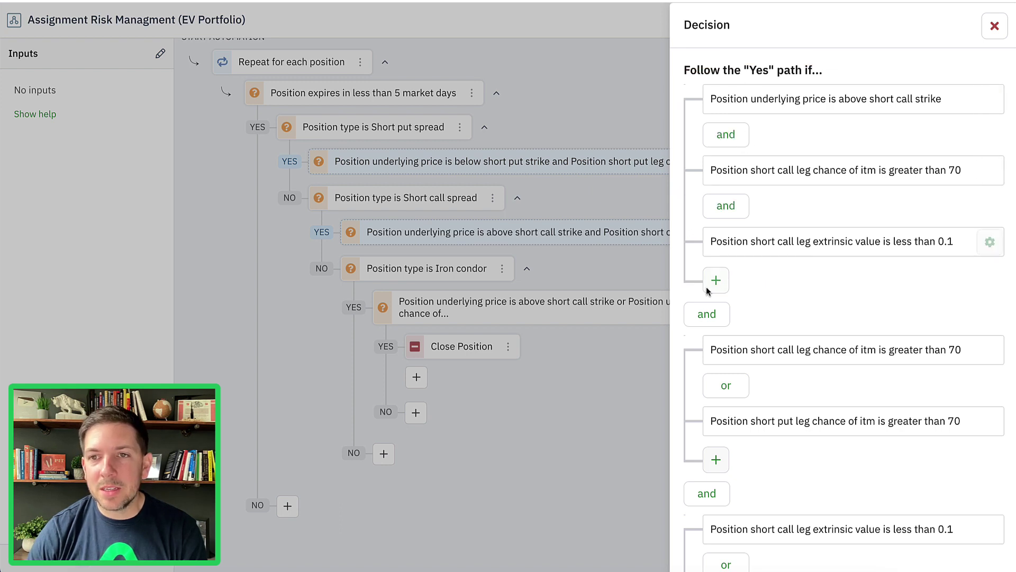
click(721, 317)
scroll(796, 300, down, 3)
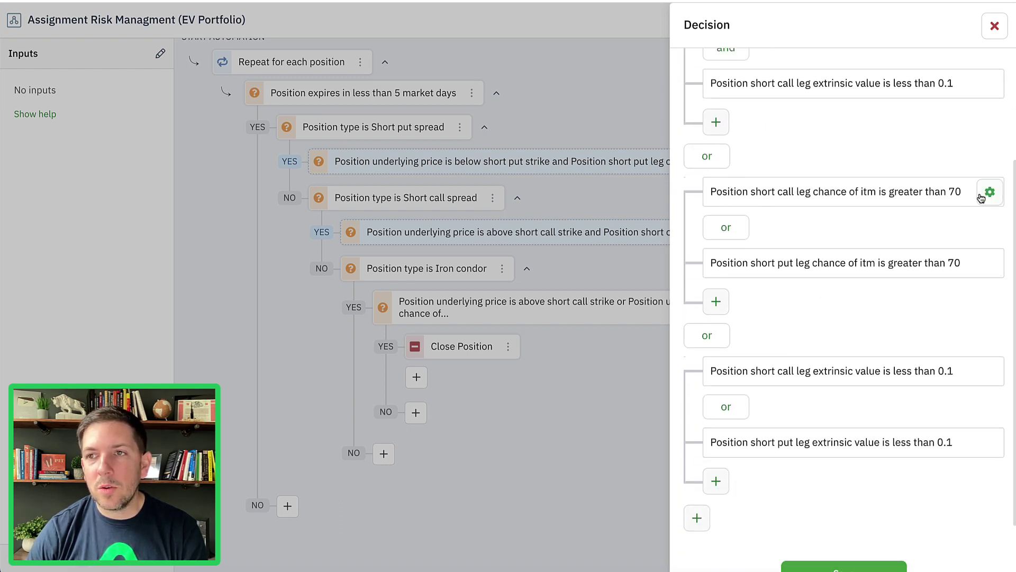
click(990, 193)
click(987, 167)
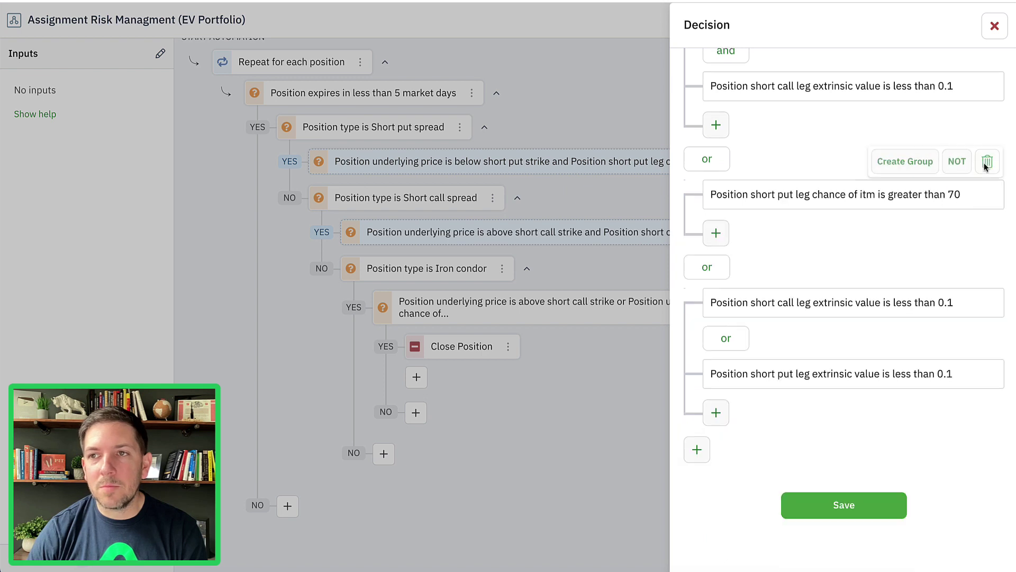
click(990, 195)
click(988, 166)
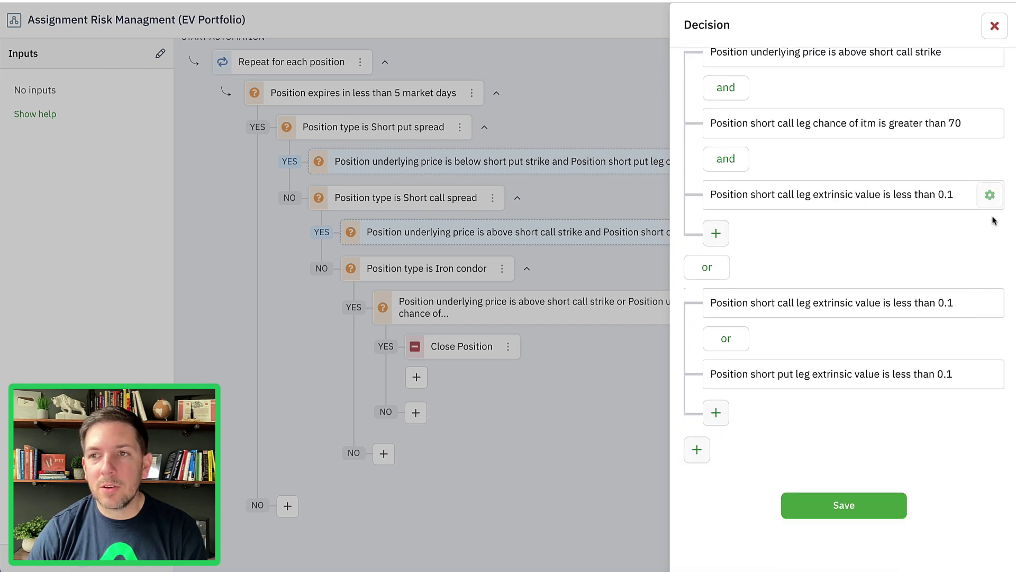
click(988, 302)
click(988, 275)
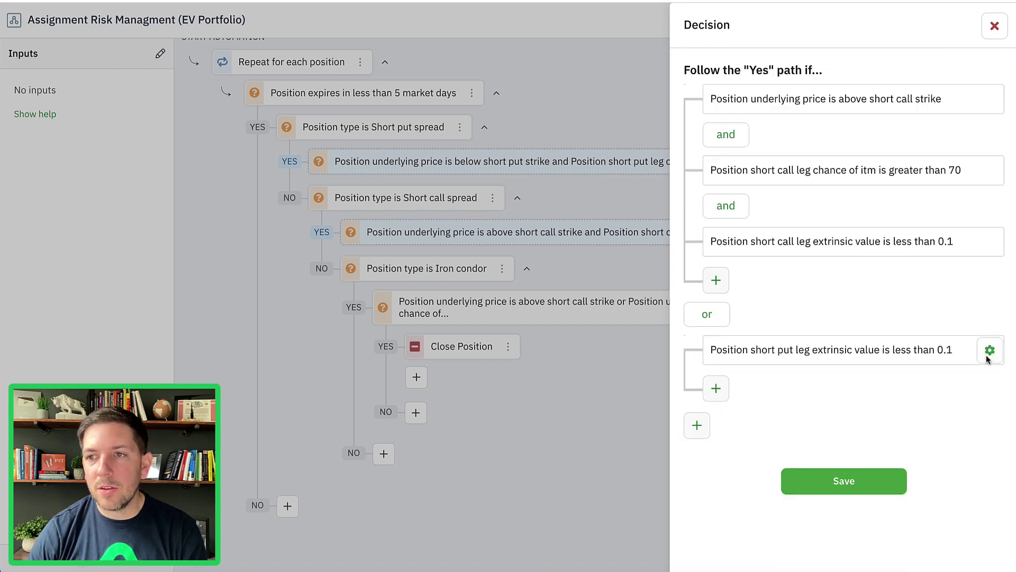
click(988, 347)
click(985, 319)
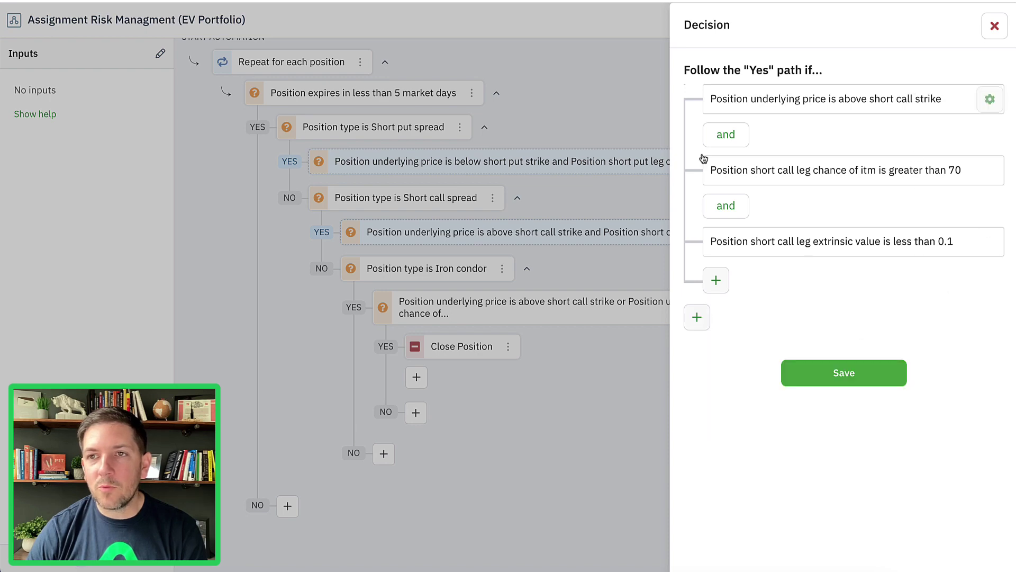
Add an ORed 'underlying price below short put strike' condition and make it its own group.
click(706, 323)
scroll(767, 322, down, 3)
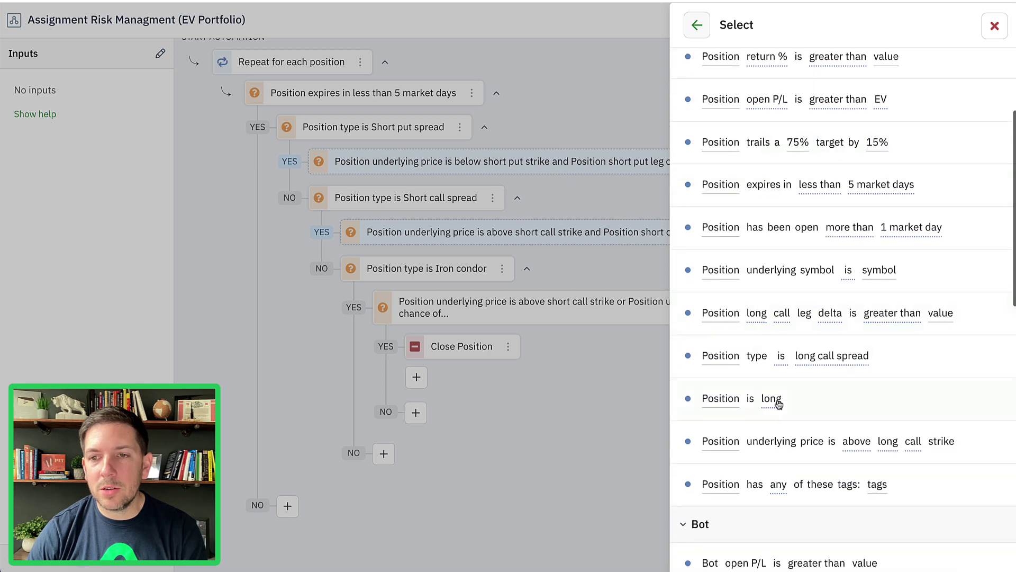
click(778, 441)
click(794, 177)
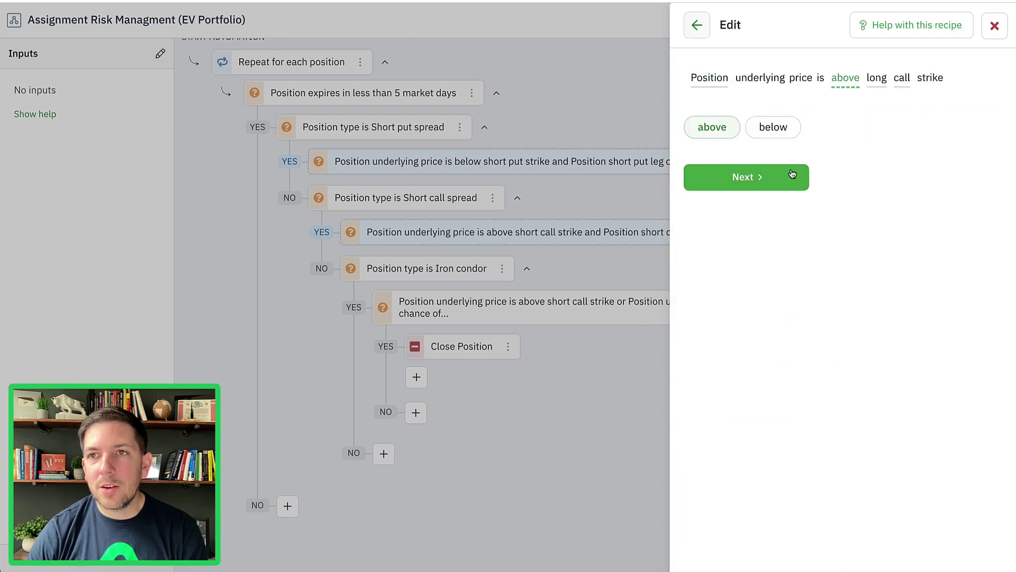
click(777, 134)
click(779, 179)
click(873, 80)
click(773, 127)
click(774, 128)
click(778, 180)
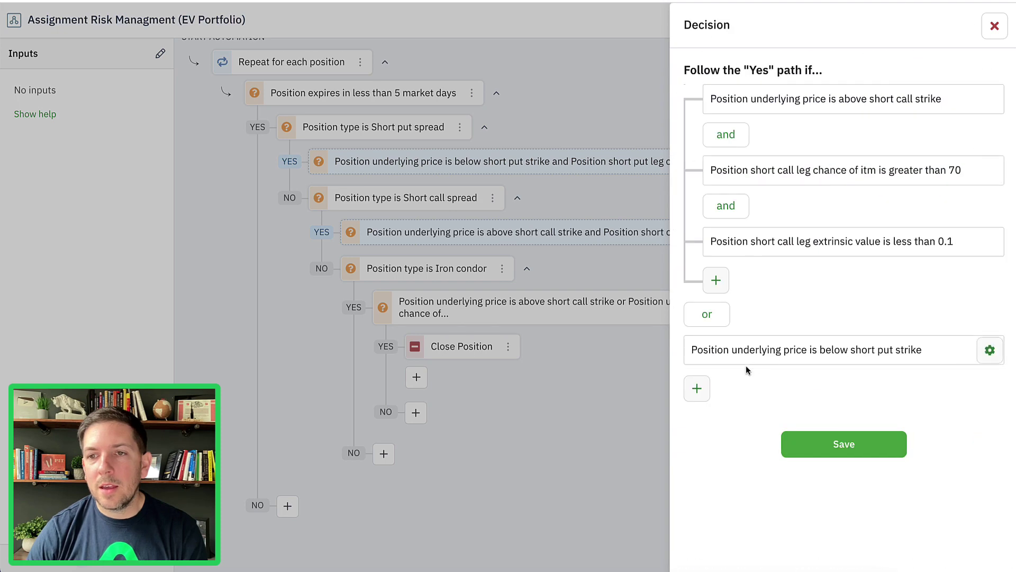
click(989, 349)
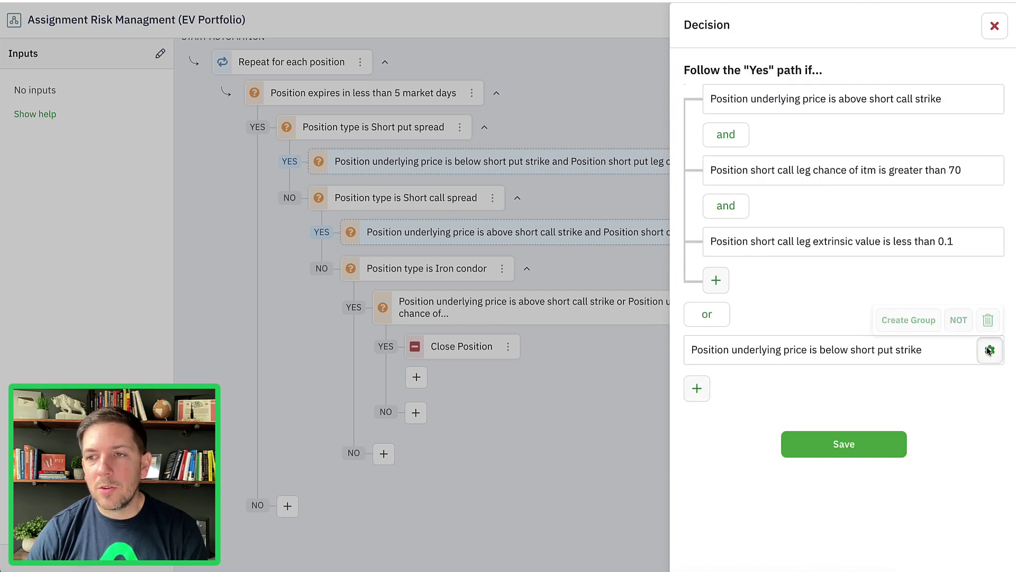
click(908, 319)
Add 'short put chance of itm greater than 70' to the put group.
click(718, 392)
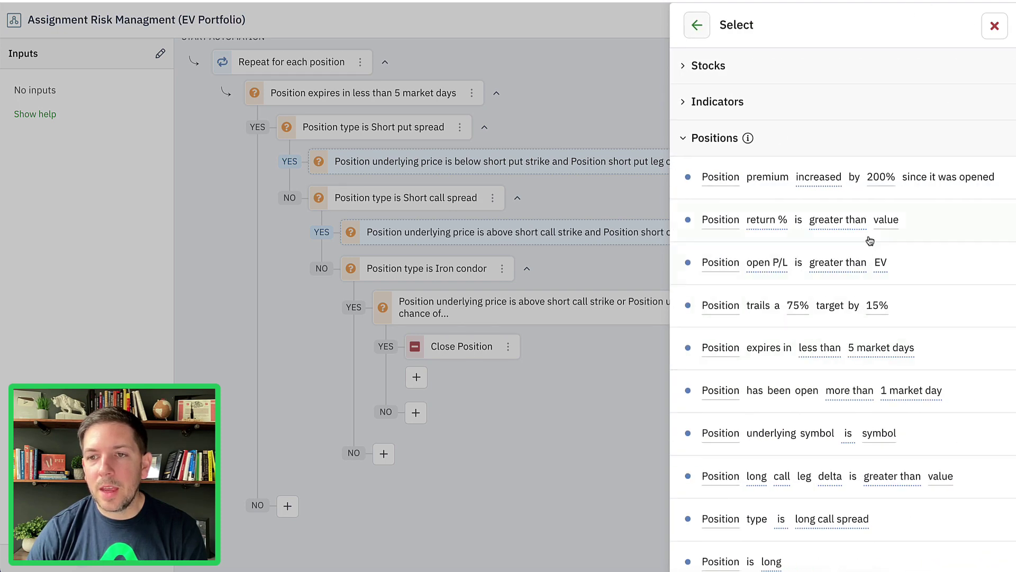
click(842, 469)
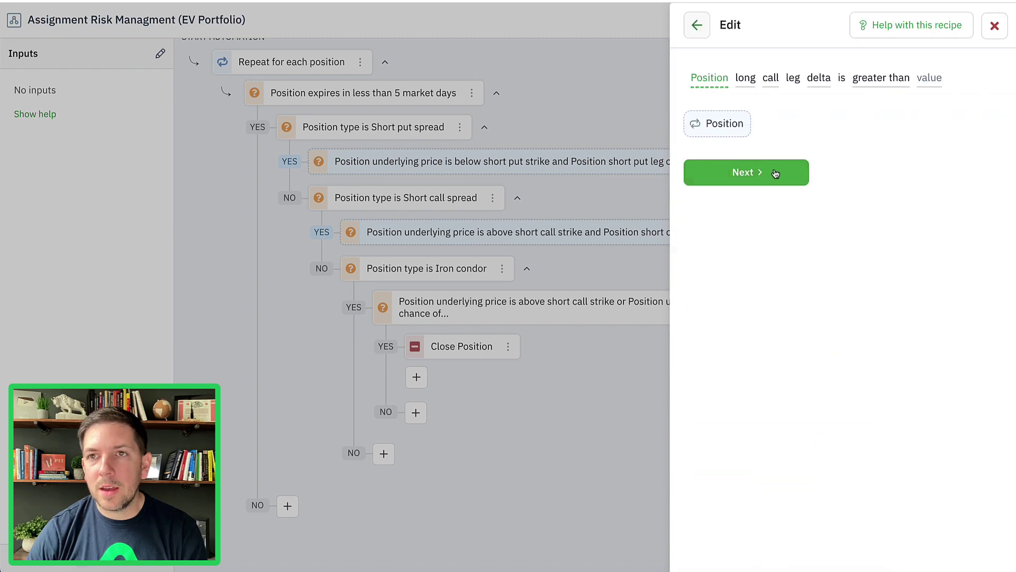
click(774, 173)
click(773, 125)
click(771, 172)
click(771, 125)
click(778, 174)
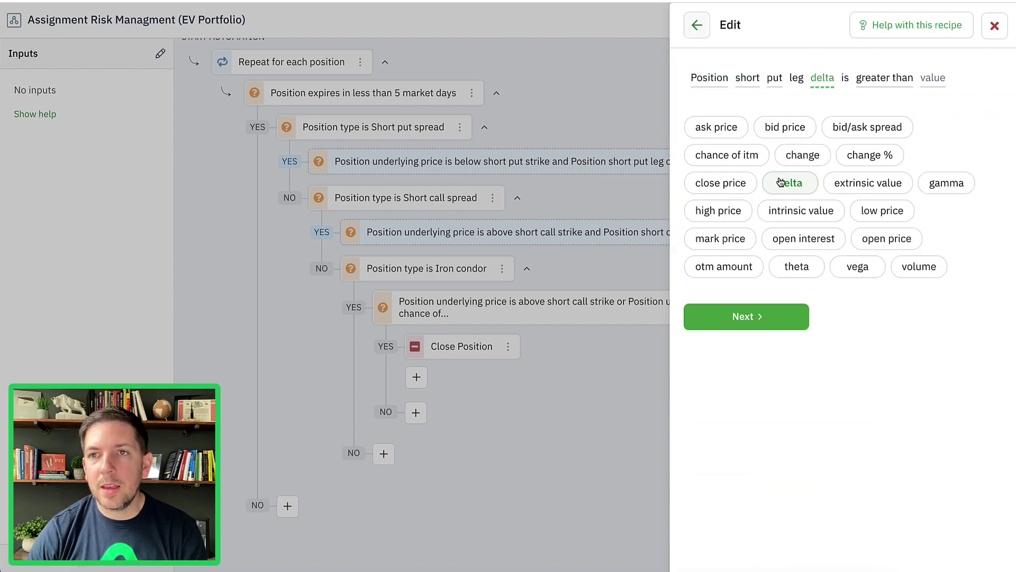
click(736, 156)
click(776, 186)
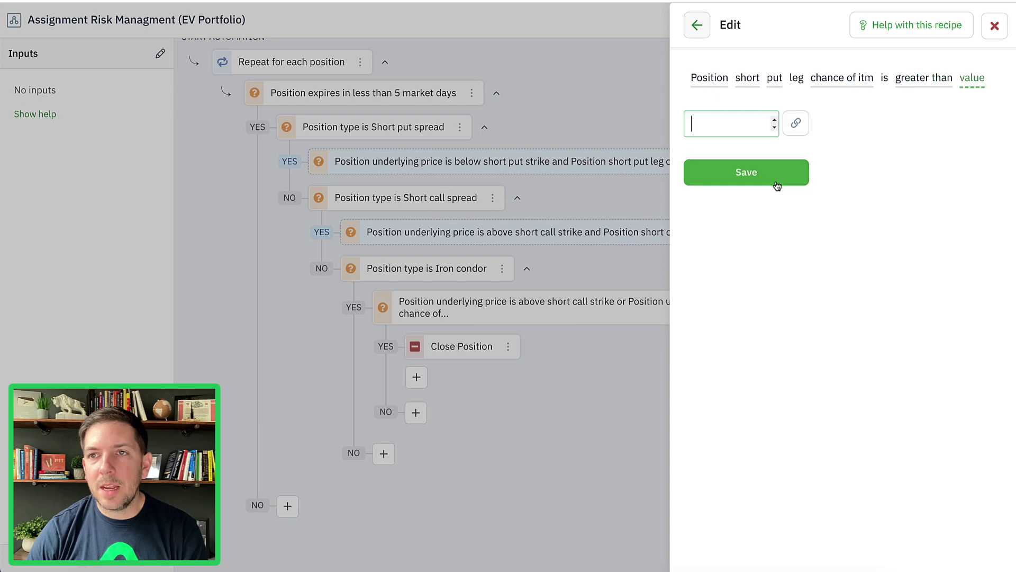
text(70)
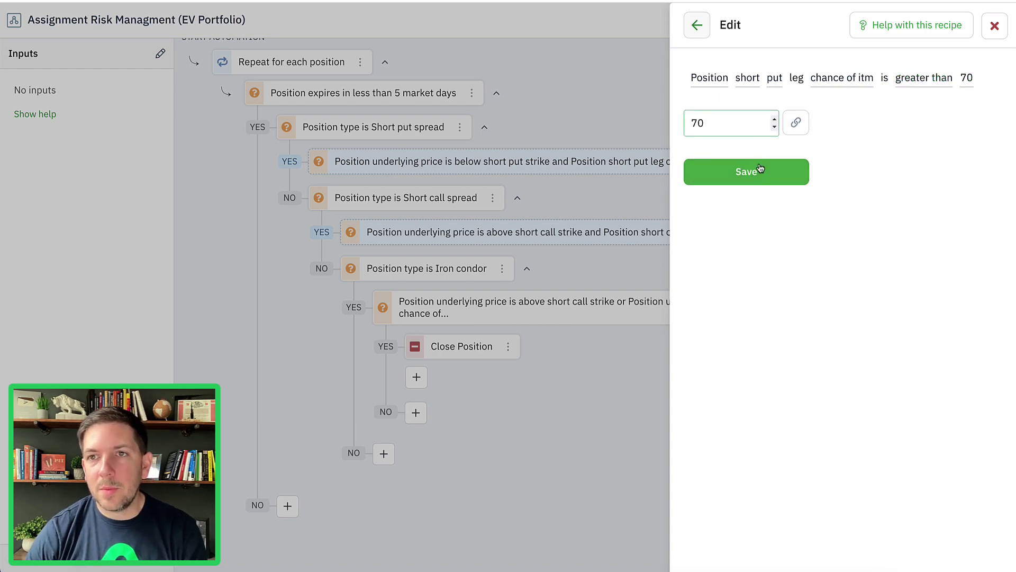
click(761, 175)
Set up a third put-group condition: short put extrinsic value less than a threshold.
click(721, 458)
scroll(798, 314, down, 3)
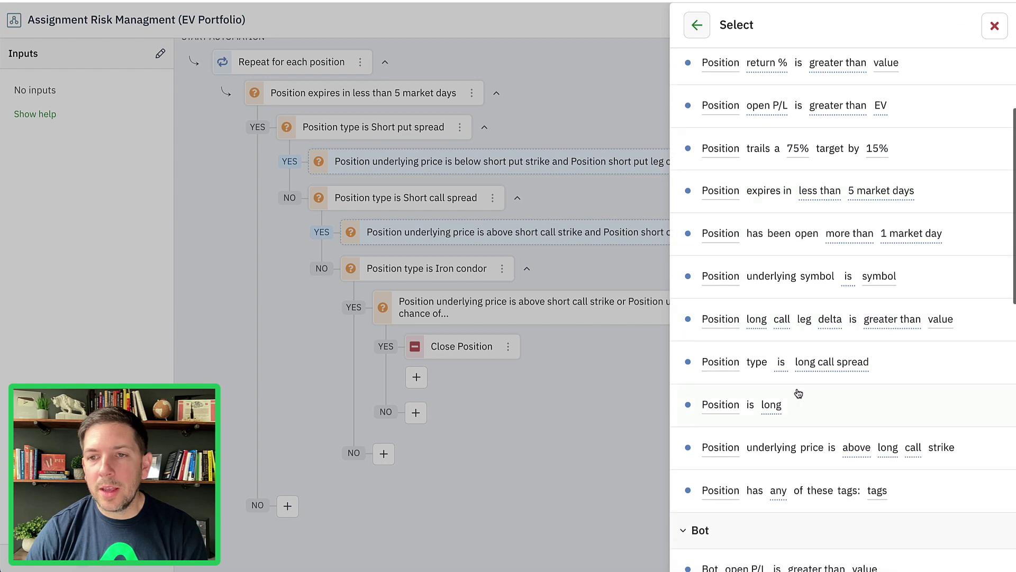
click(802, 319)
click(767, 175)
click(765, 129)
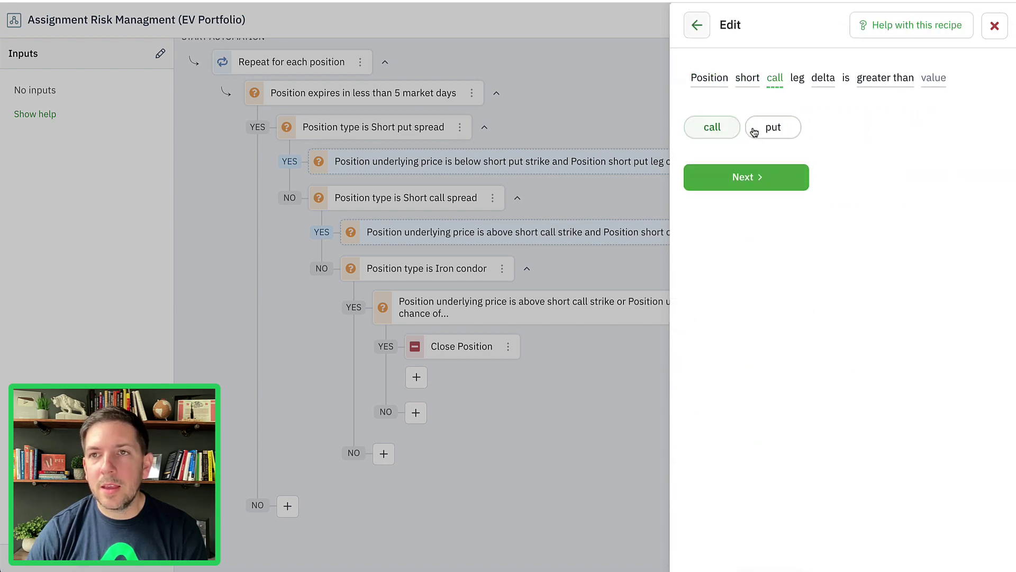
click(766, 129)
click(860, 180)
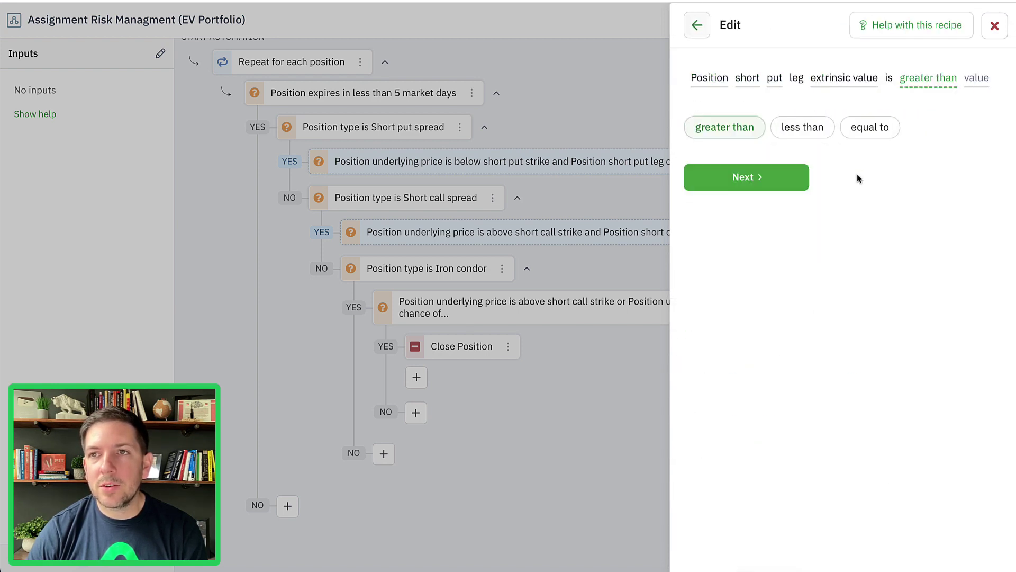
click(822, 139)
click(705, 127)
Enter 0.10 for the short put extrinsic condition, review the groups, and save the decision.
text(.10)
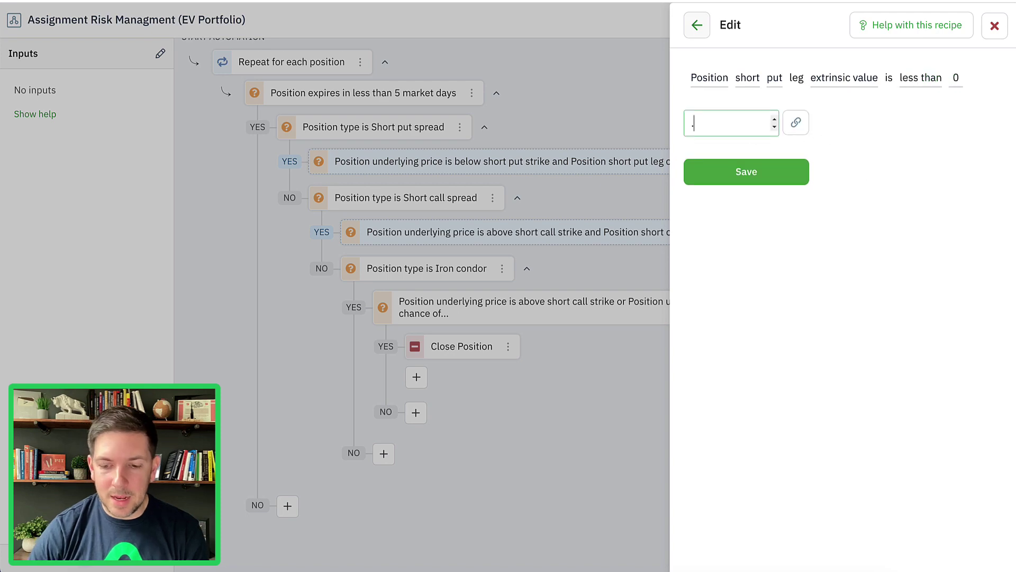
click(746, 171)
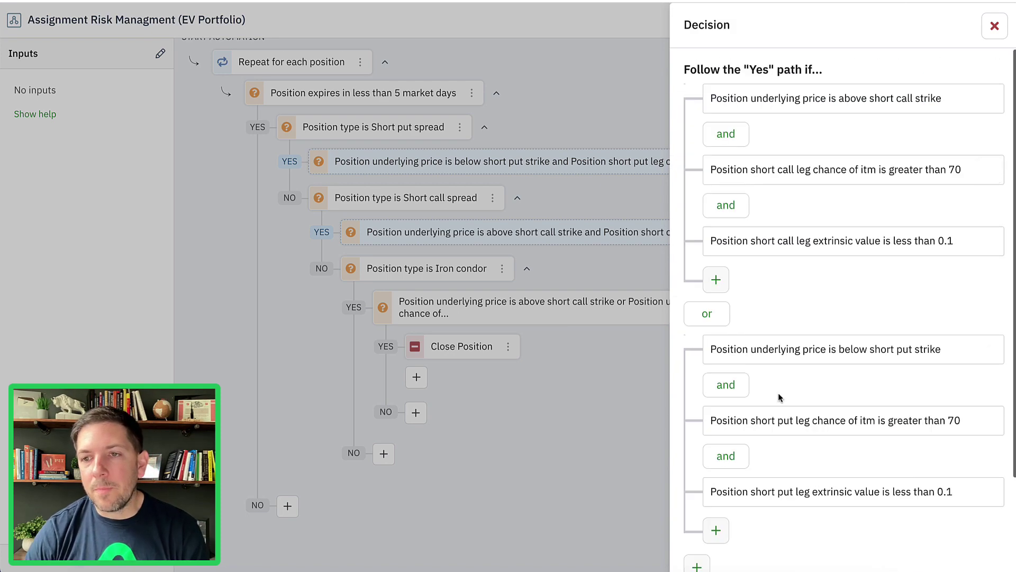
scroll(813, 332, down, 2)
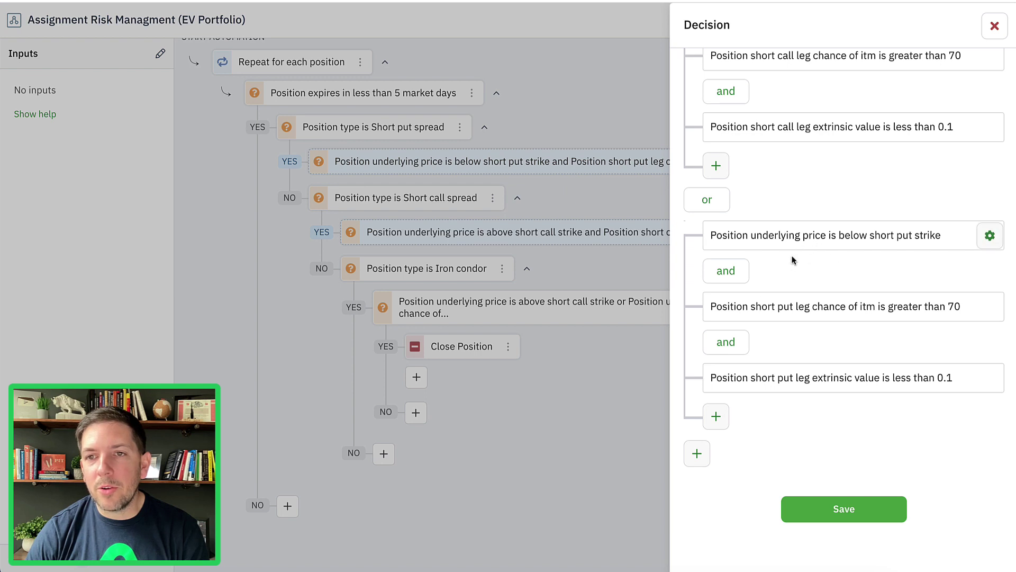
mouse_move(780, 214)
mouse_down()
mouse_move(692, 225)
mouse_move(753, 433)
mouse_up()
scroll(765, 381, up, 2)
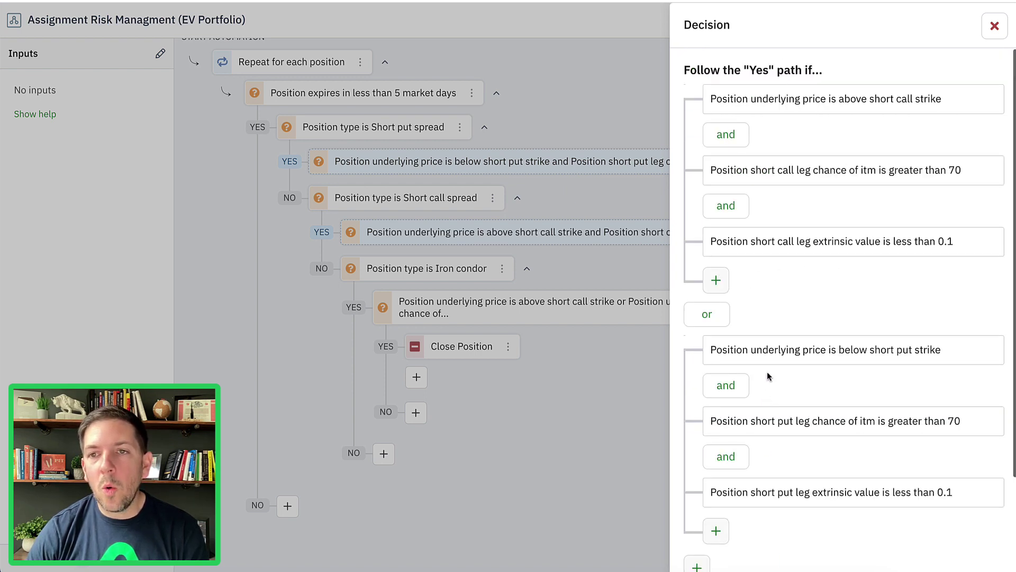
mouse_move(760, 76)
mouse_down()
mouse_move(688, 77)
mouse_move(678, 294)
mouse_move(756, 298)
mouse_up()
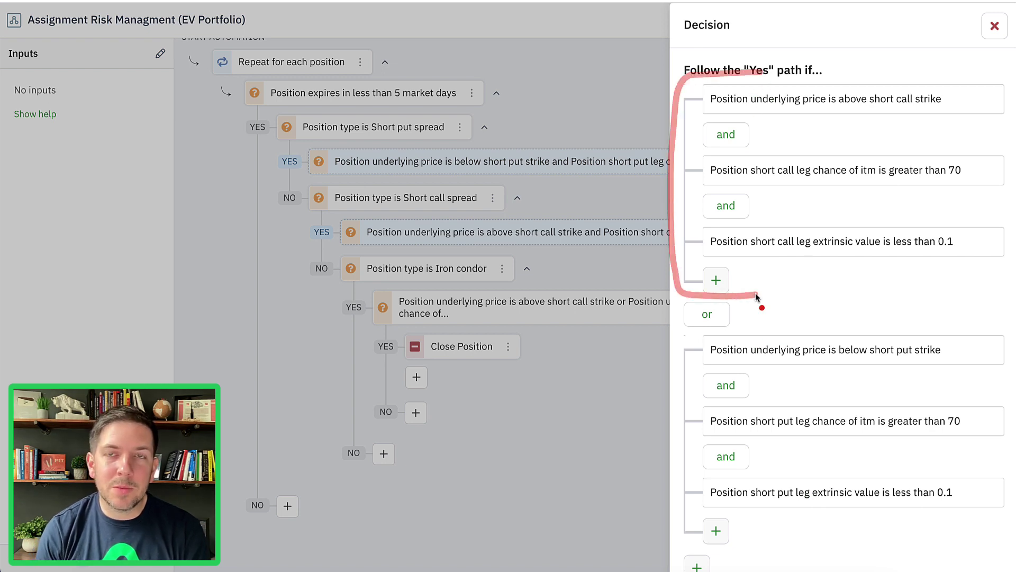
scroll(765, 288, down, 2)
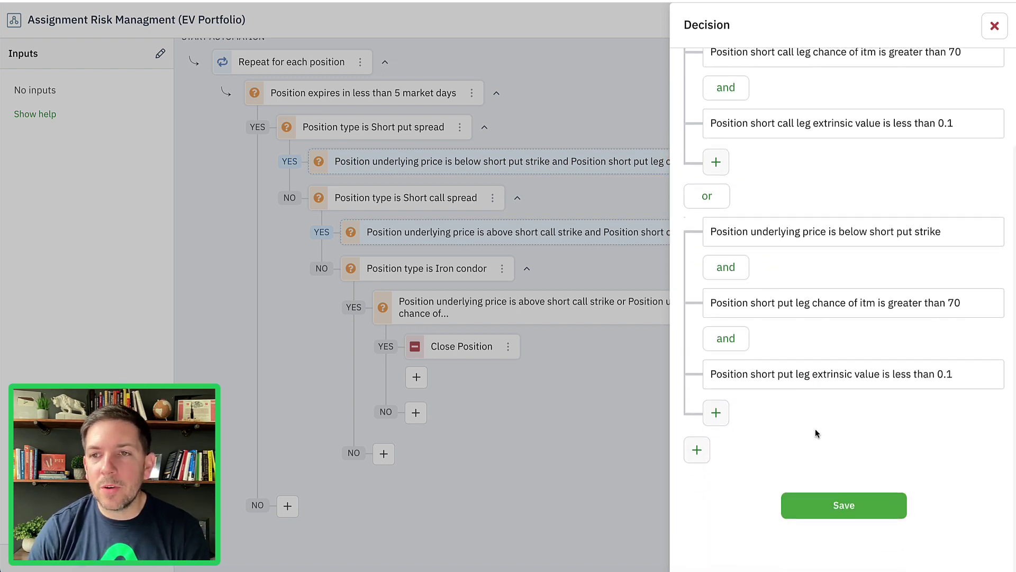
click(841, 509)
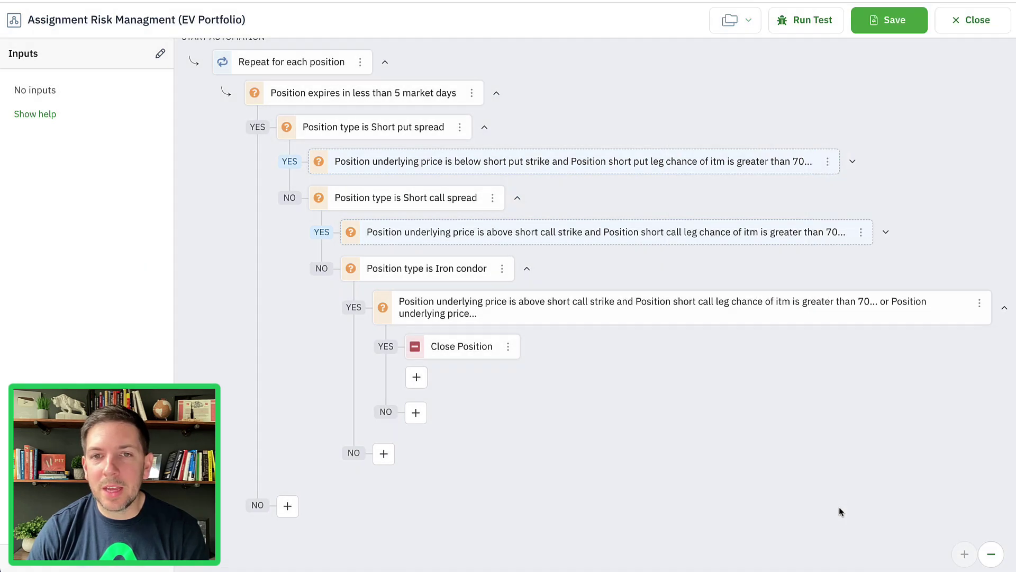
Save the Assignment Risk Managment automation and return to the Automation Library.
click(894, 26)
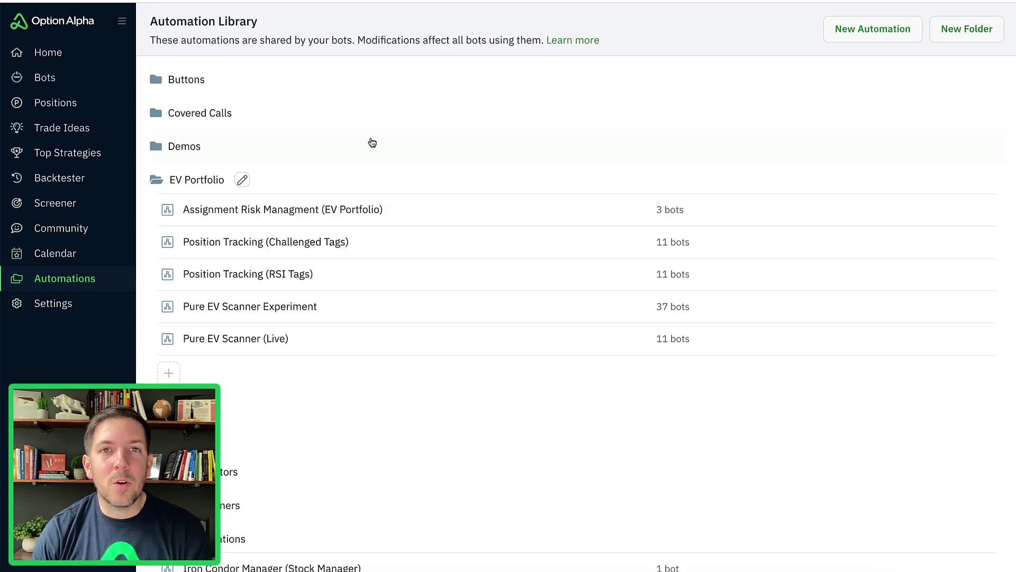